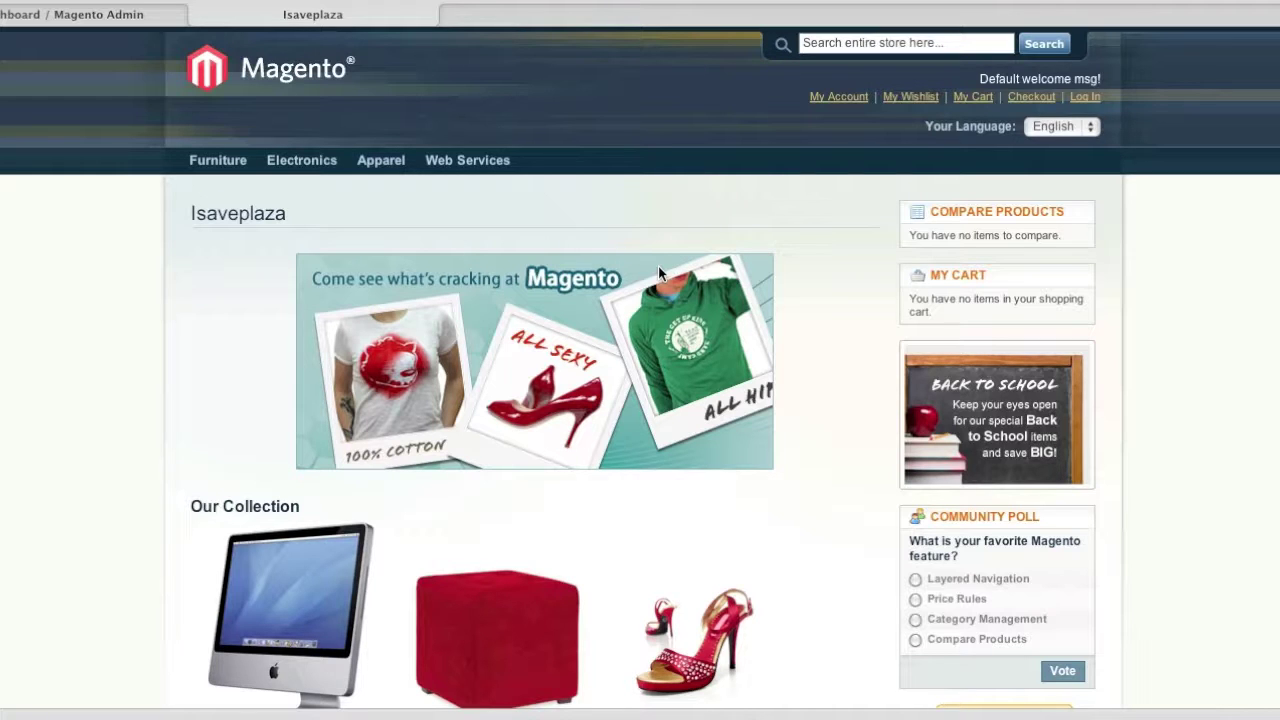
- Switch from the Isaveplaza storefront tab to the Magento Admin dashboard tab
key("ctrl+shift+Tab")
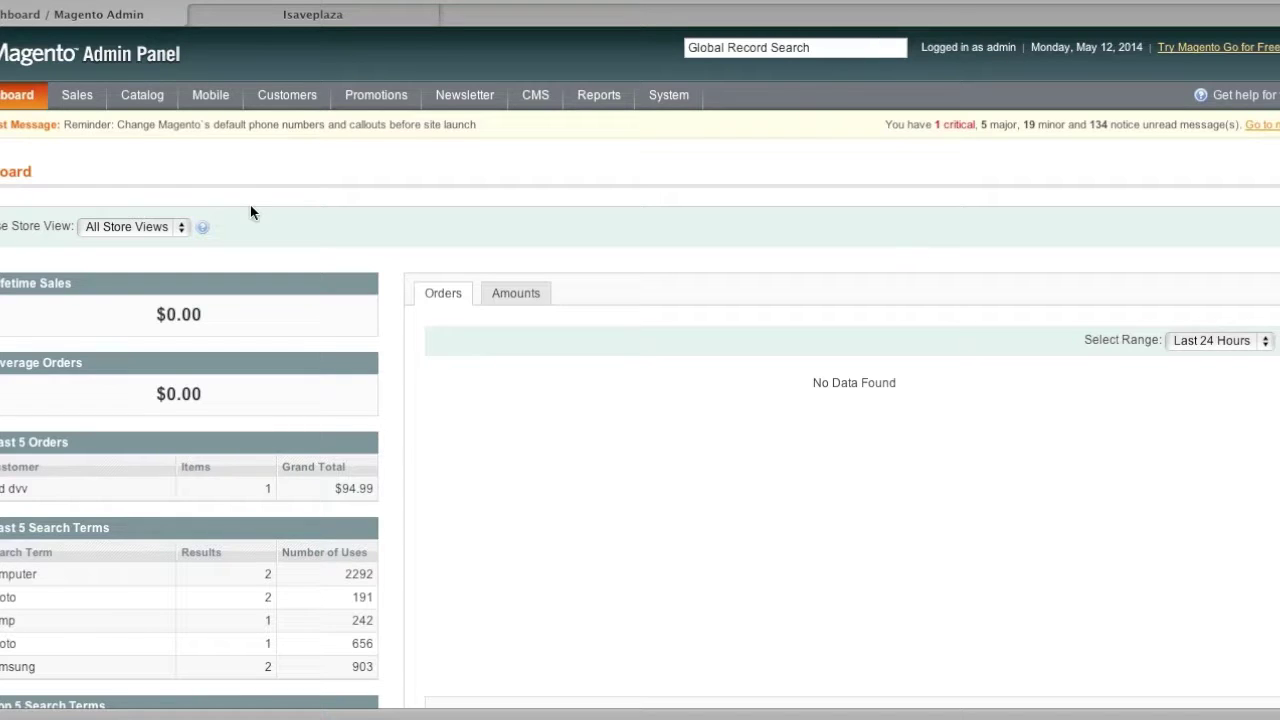
- From Catalog > Manage Products, start a new product with type Virtual Product
mouse_move(138, 86)
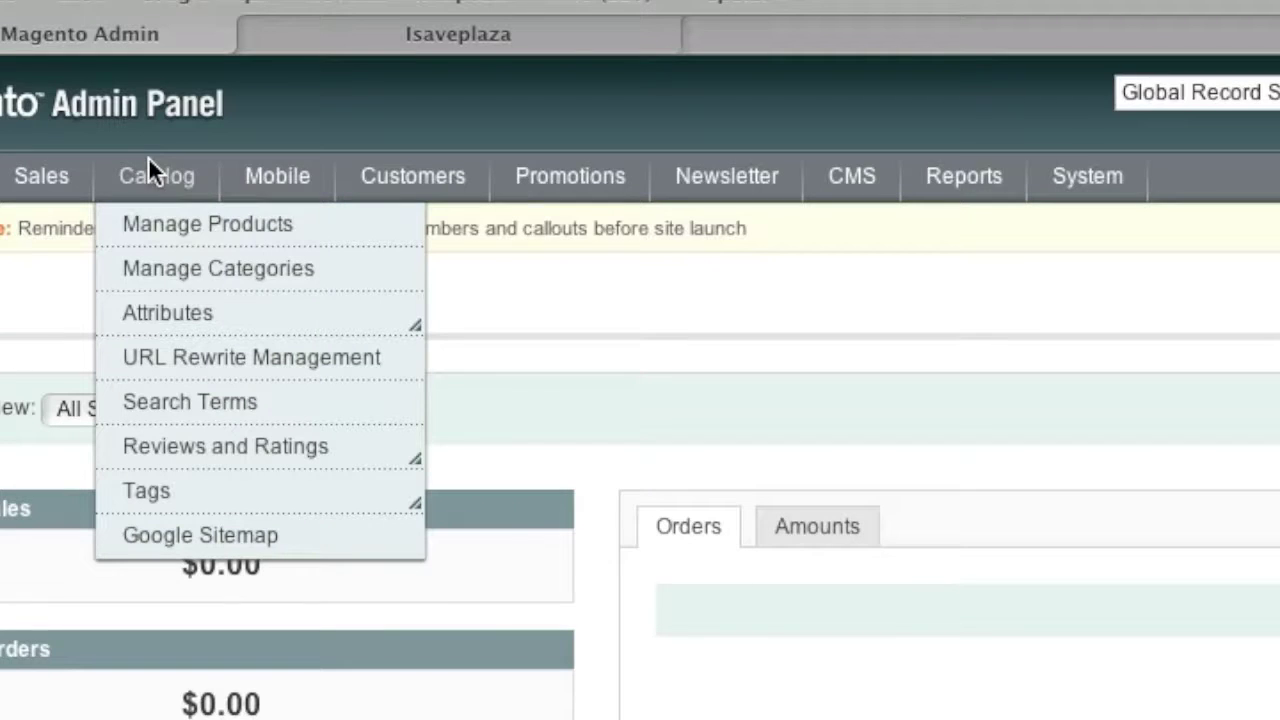
left_click(160, 224)
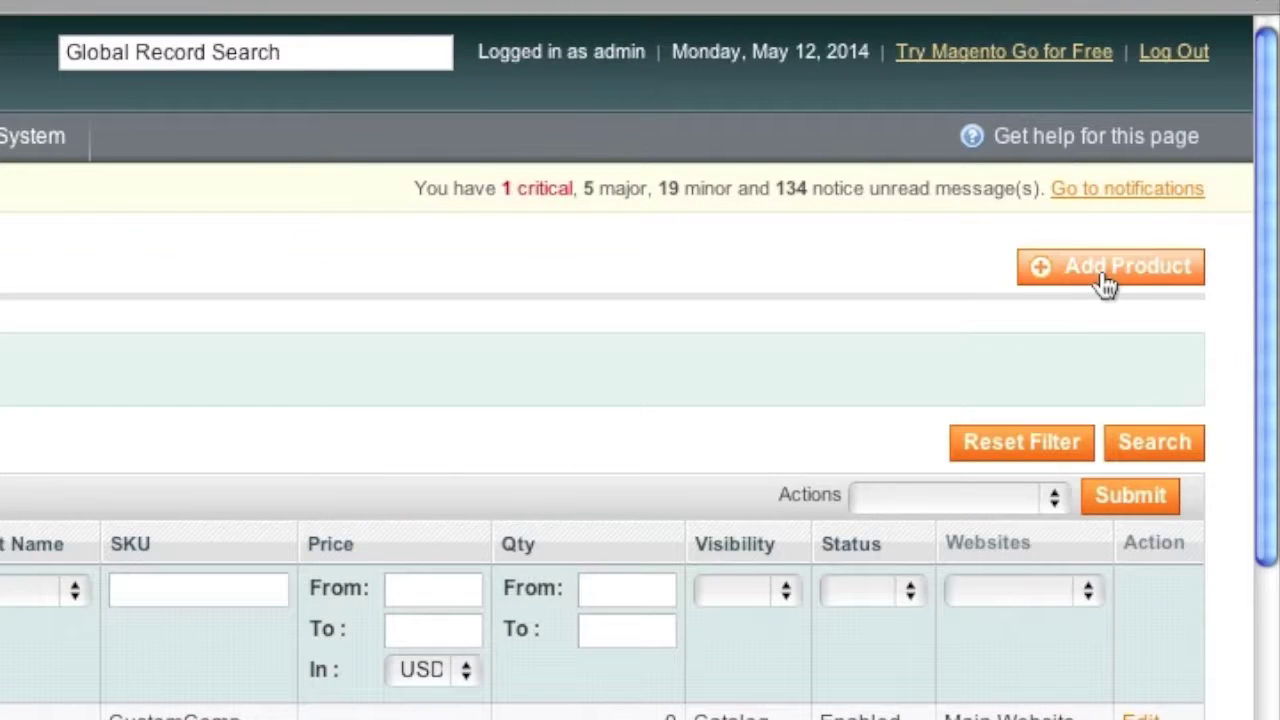
left_click(1104, 266)
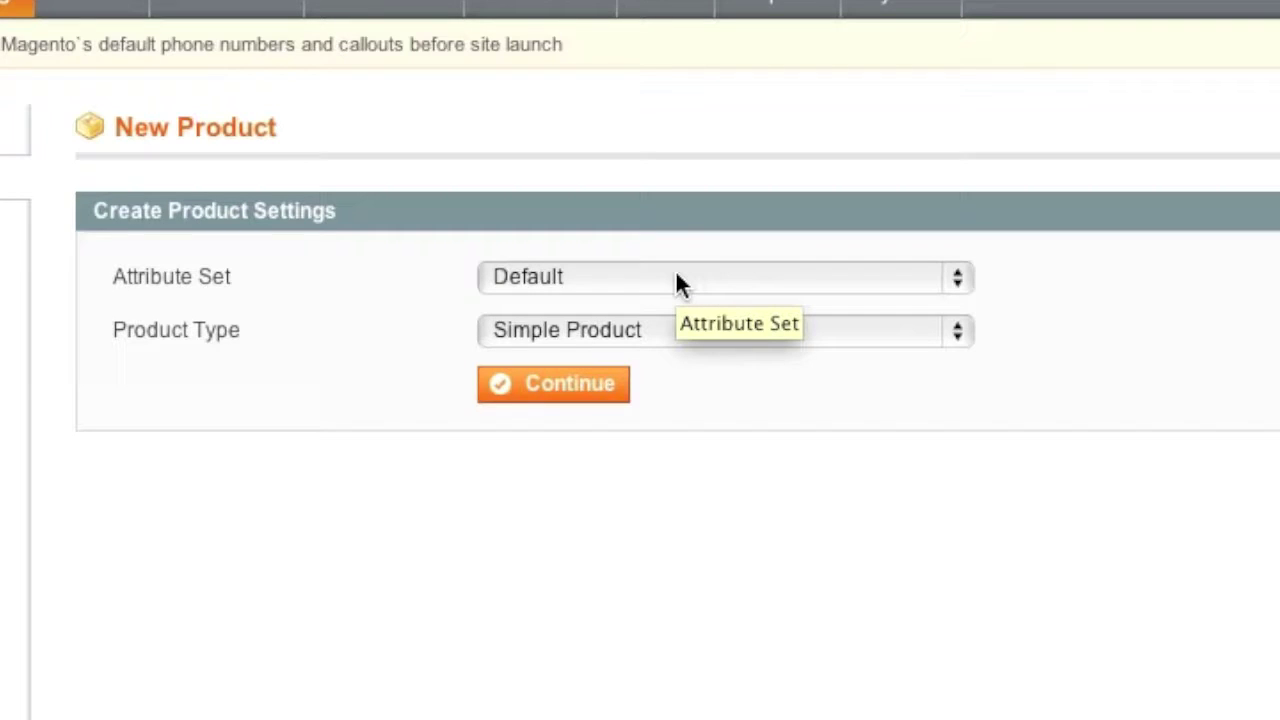
left_click(633, 336)
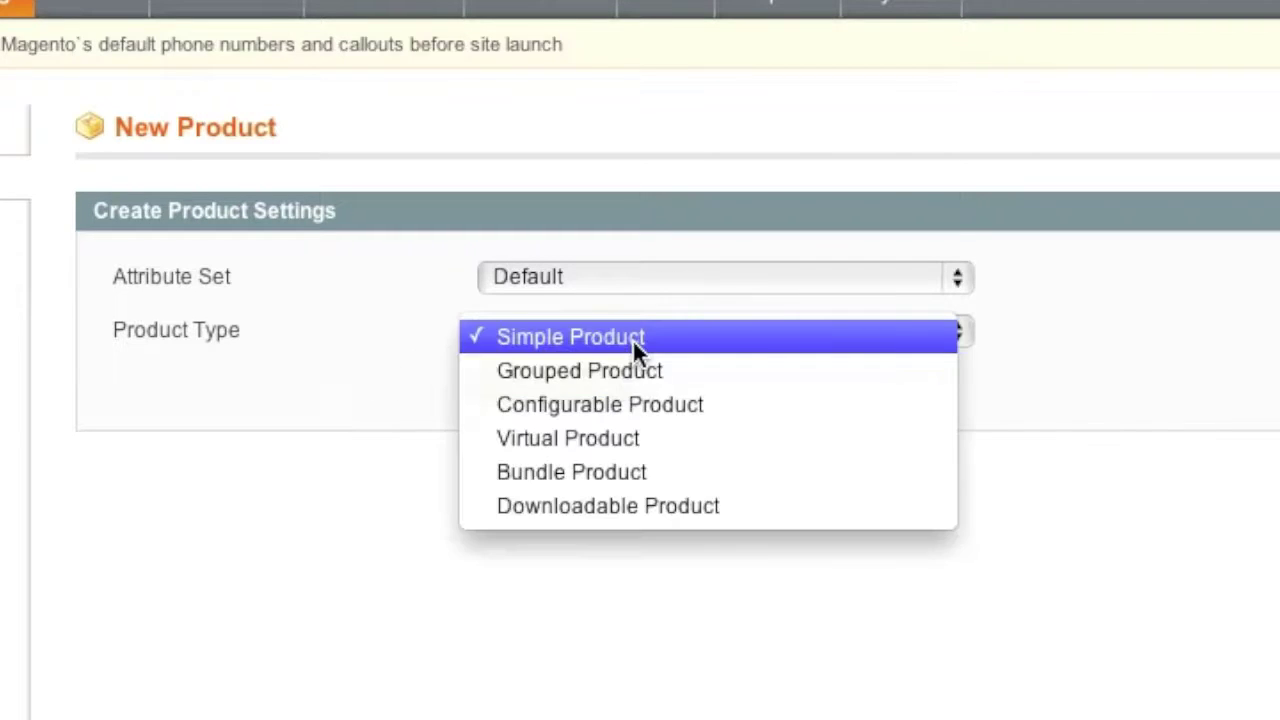
left_click(636, 444)
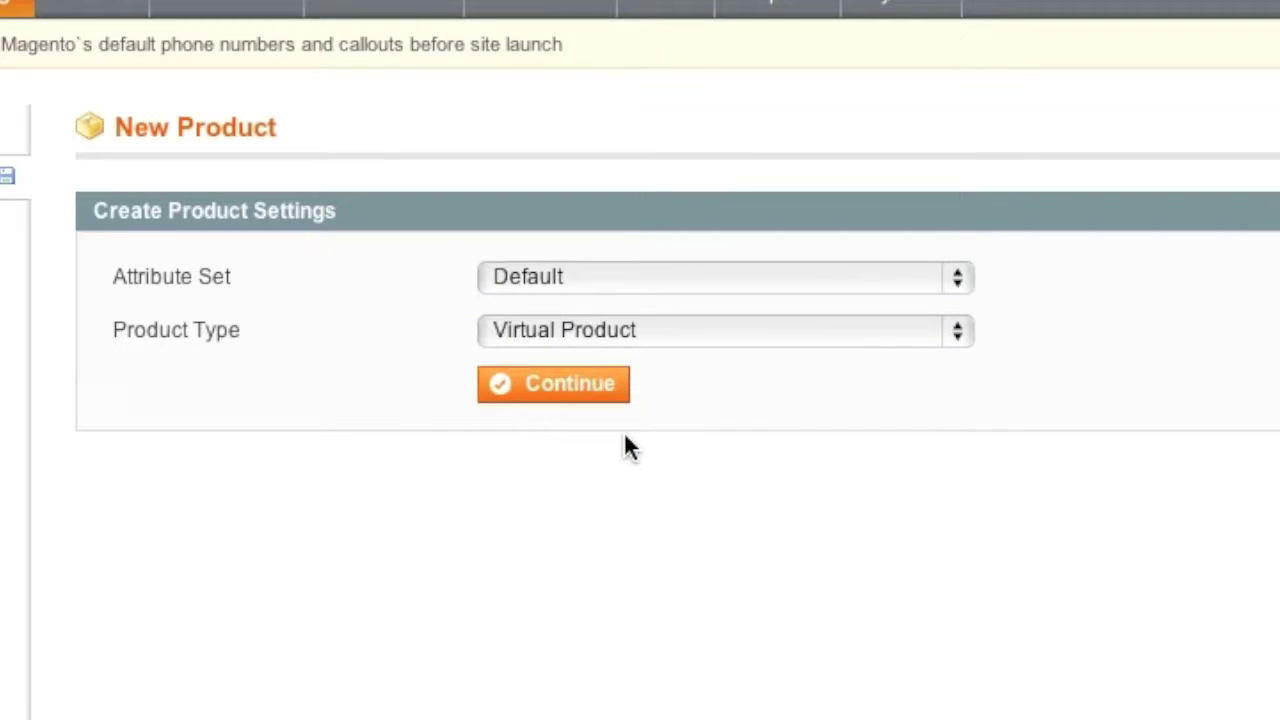
- Continue to the product form and enter name 'Social Media Marketing' with SKU 'SMM'
left_click(556, 390)
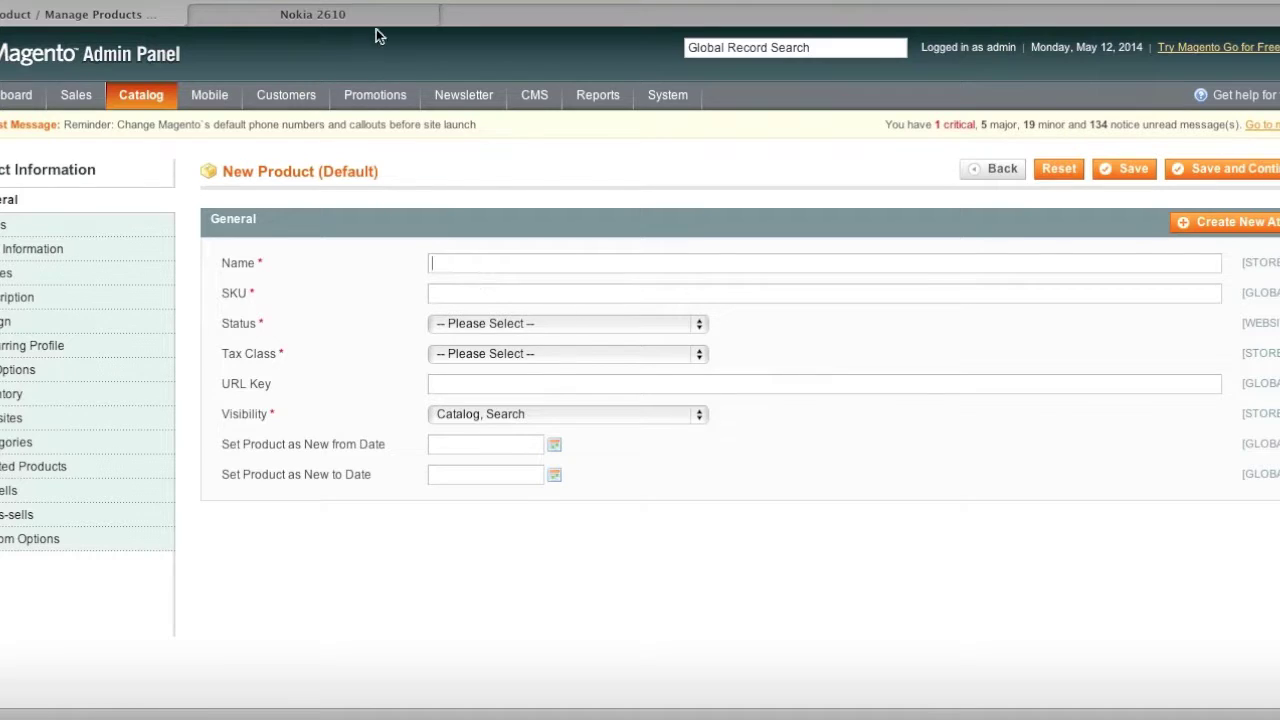
left_click(378, 20)
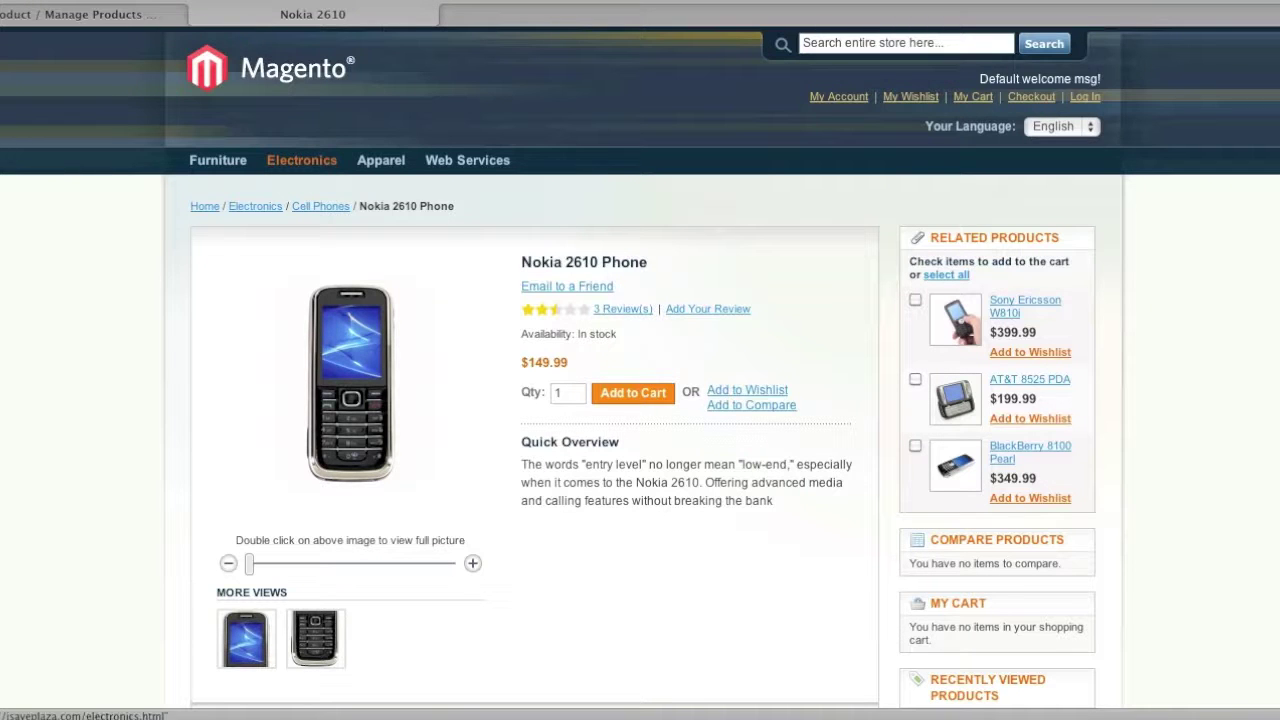
left_click(102, 20)
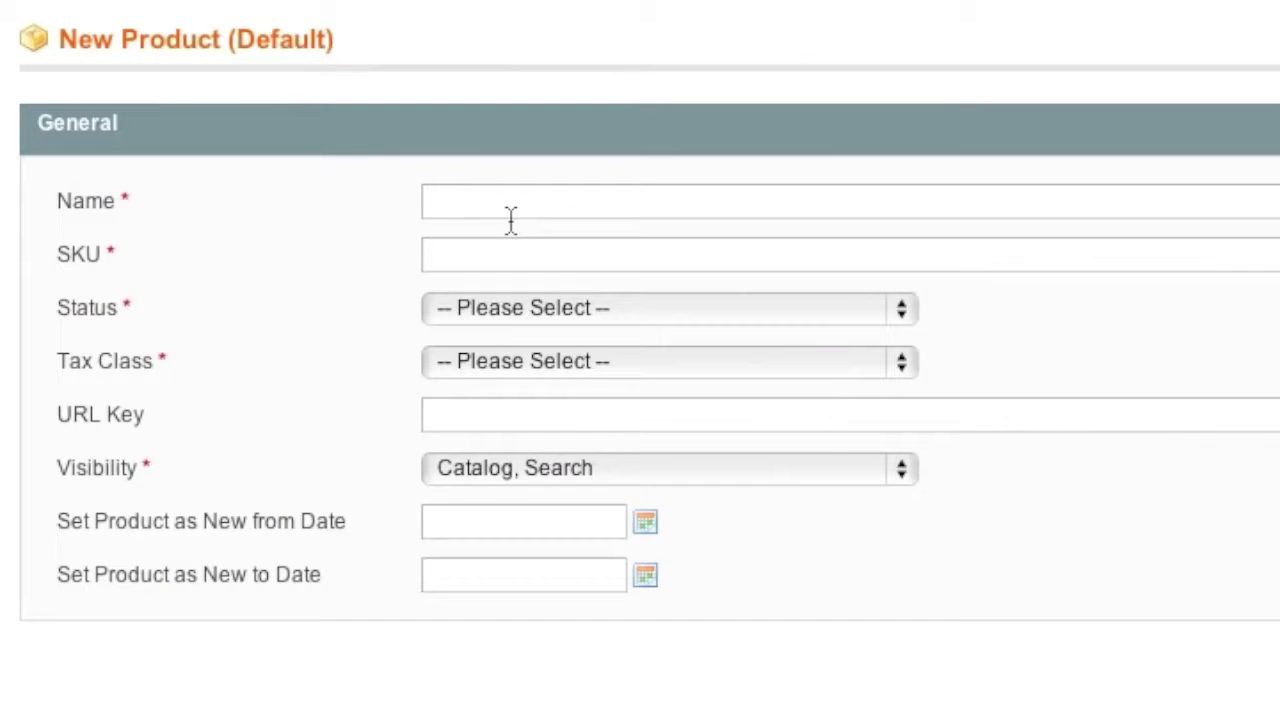
left_click(510, 216)
type("Social")
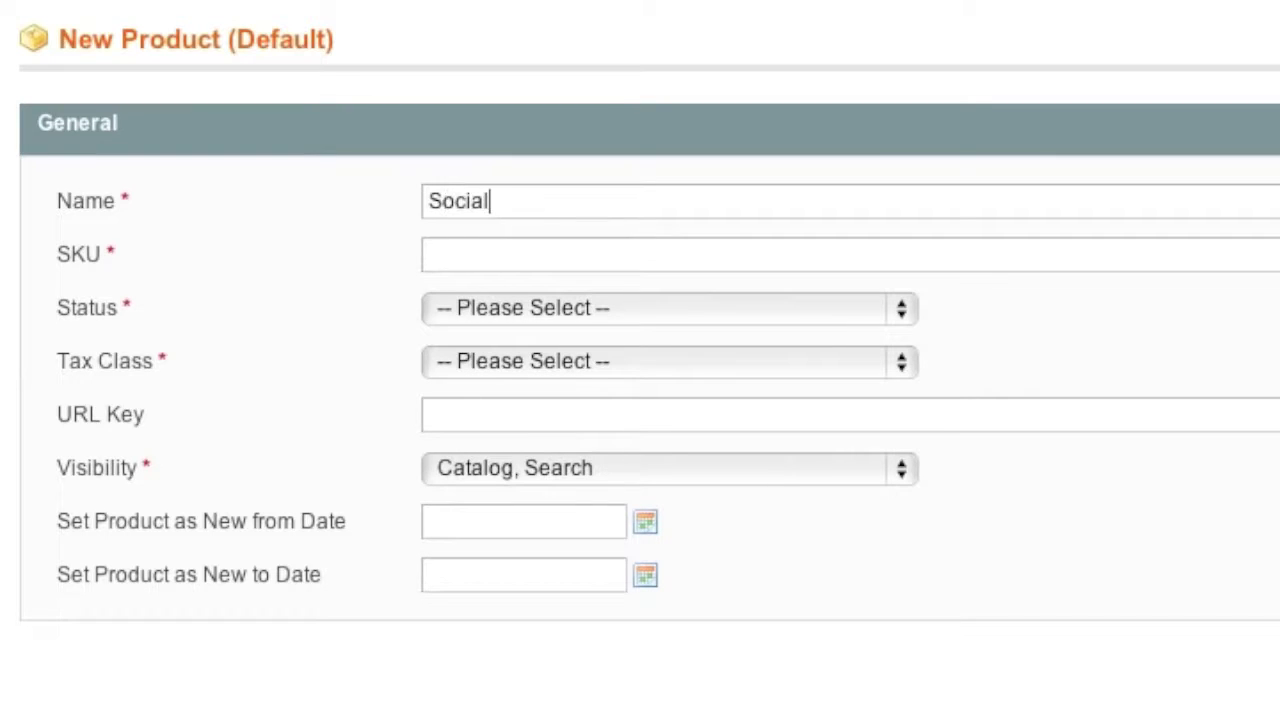
type(" Media Marketing")
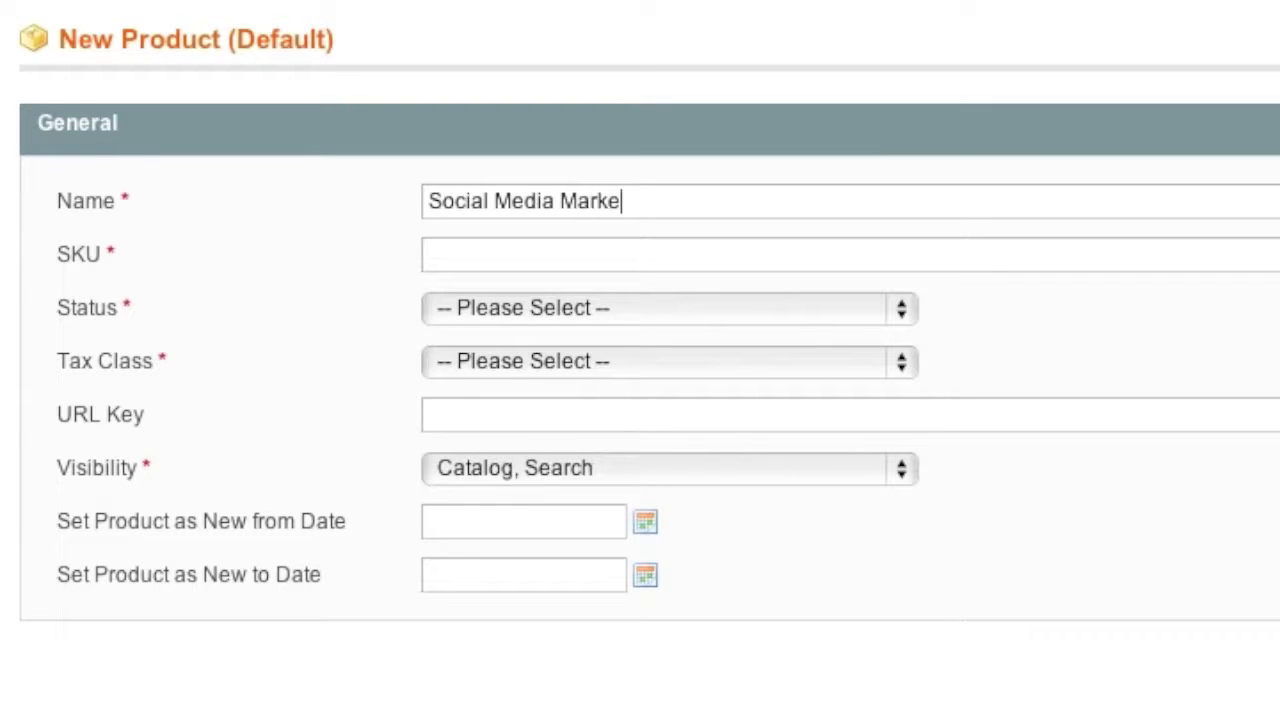
left_click(463, 258)
type("SMM")
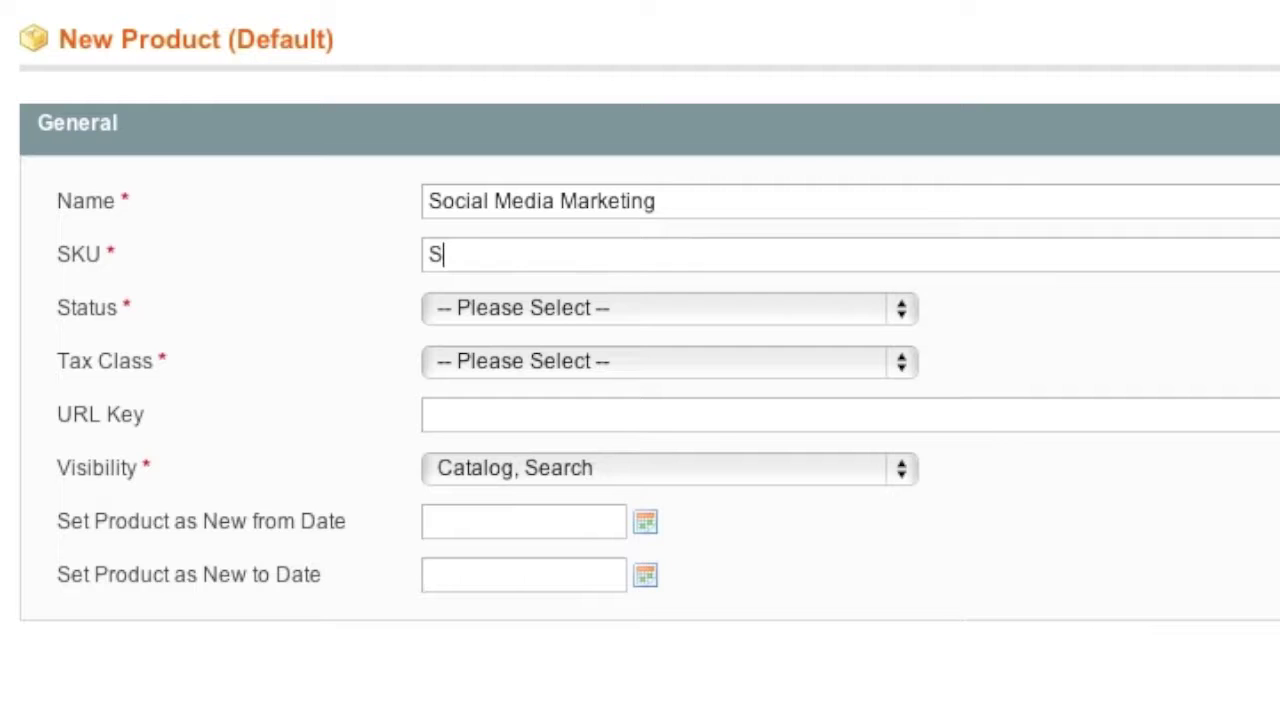
- Set the product status to Enabled and the tax class to None
left_click(477, 311)
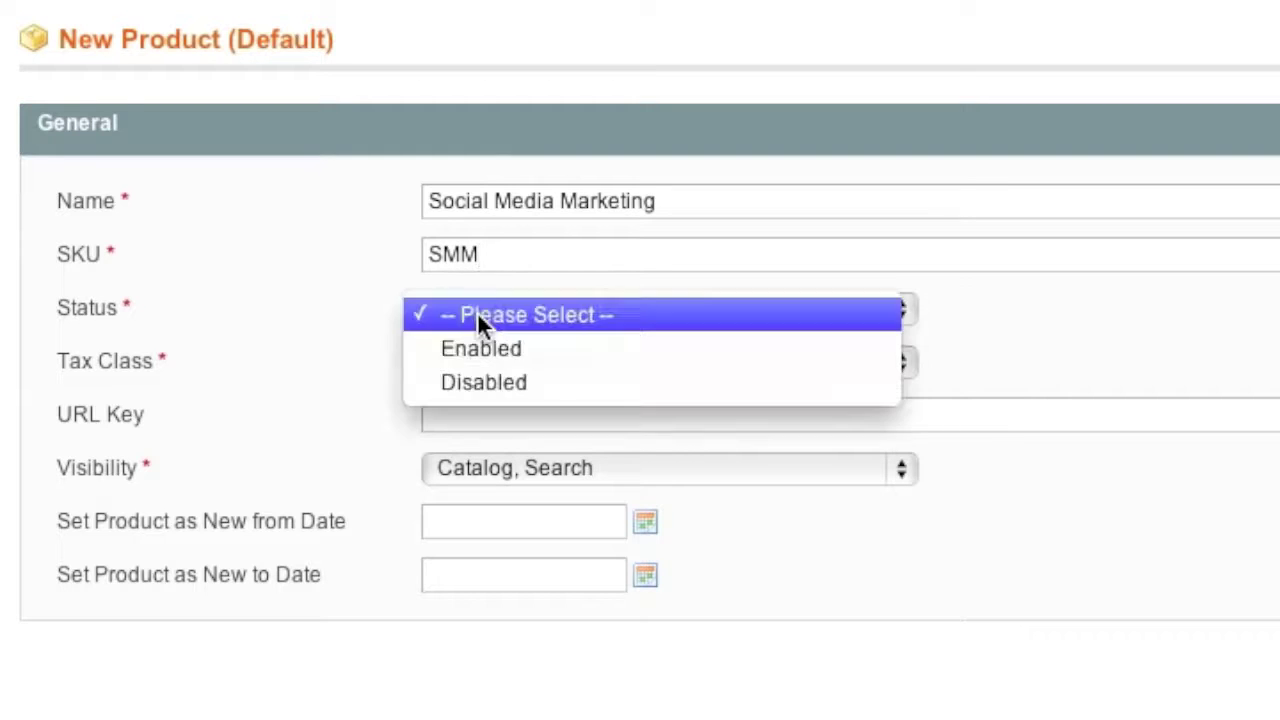
left_click(482, 340)
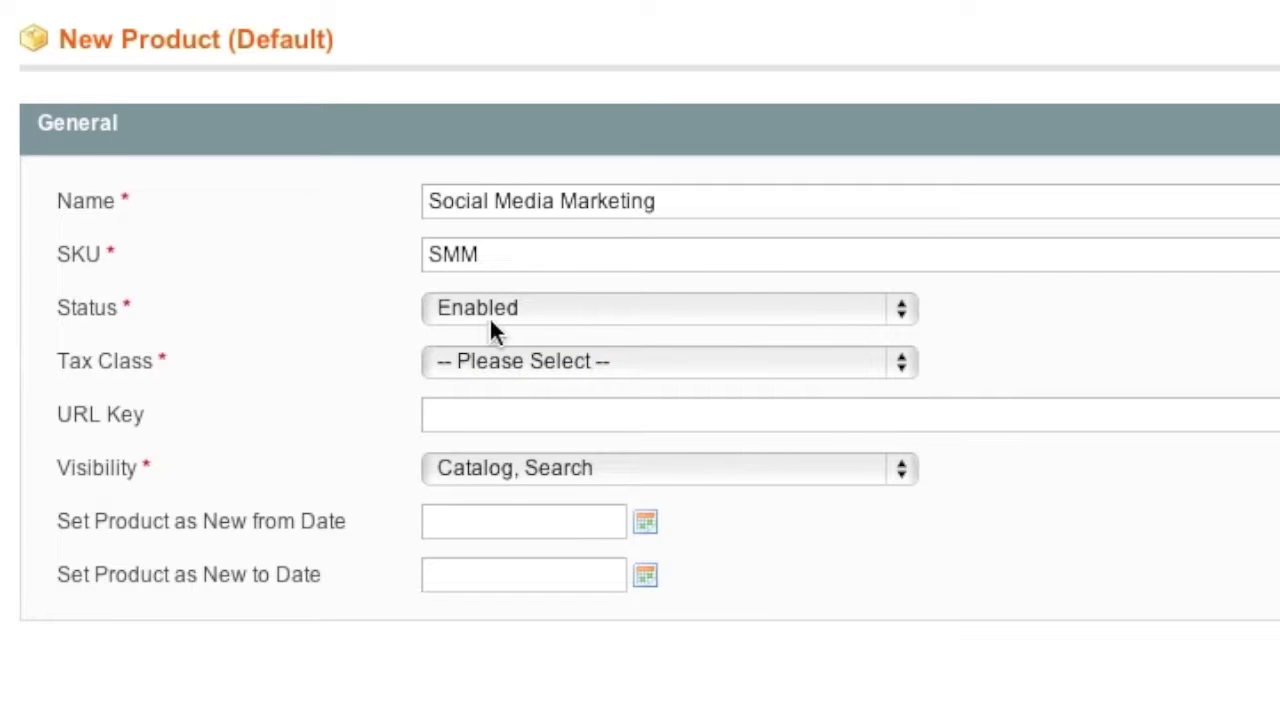
left_click(546, 366)
left_click(546, 395)
left_click(548, 362)
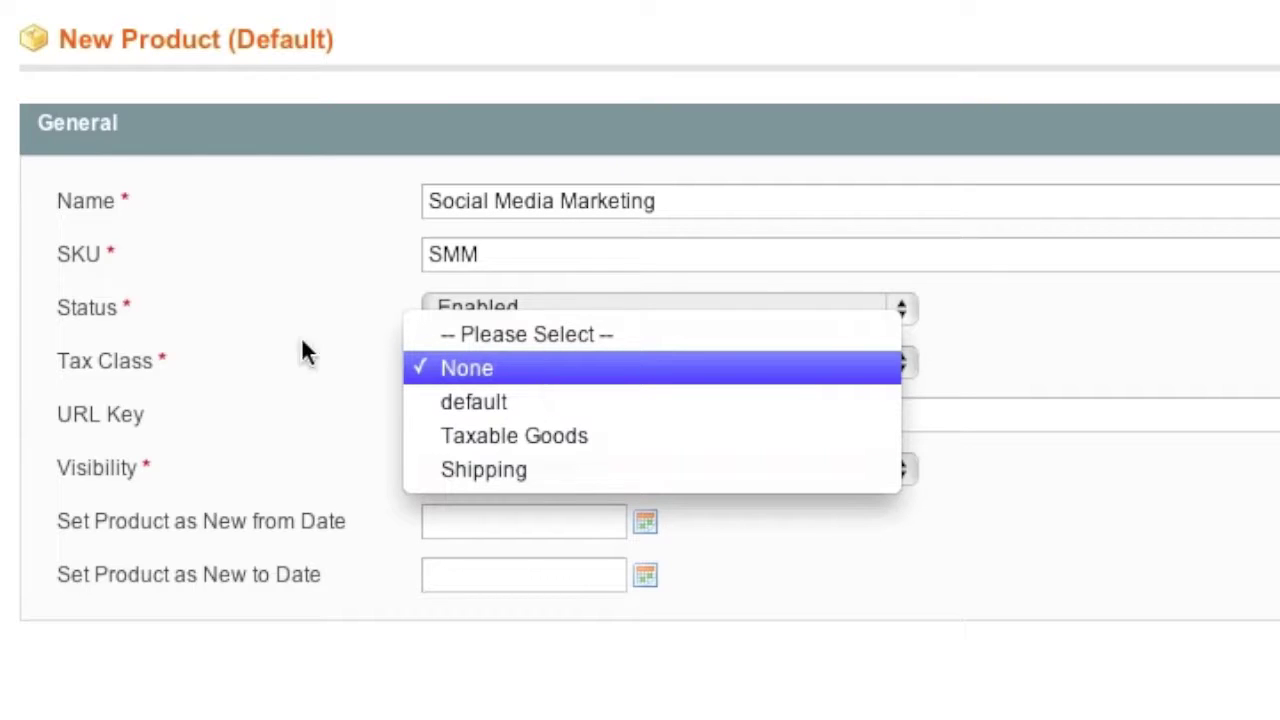
left_click(327, 355)
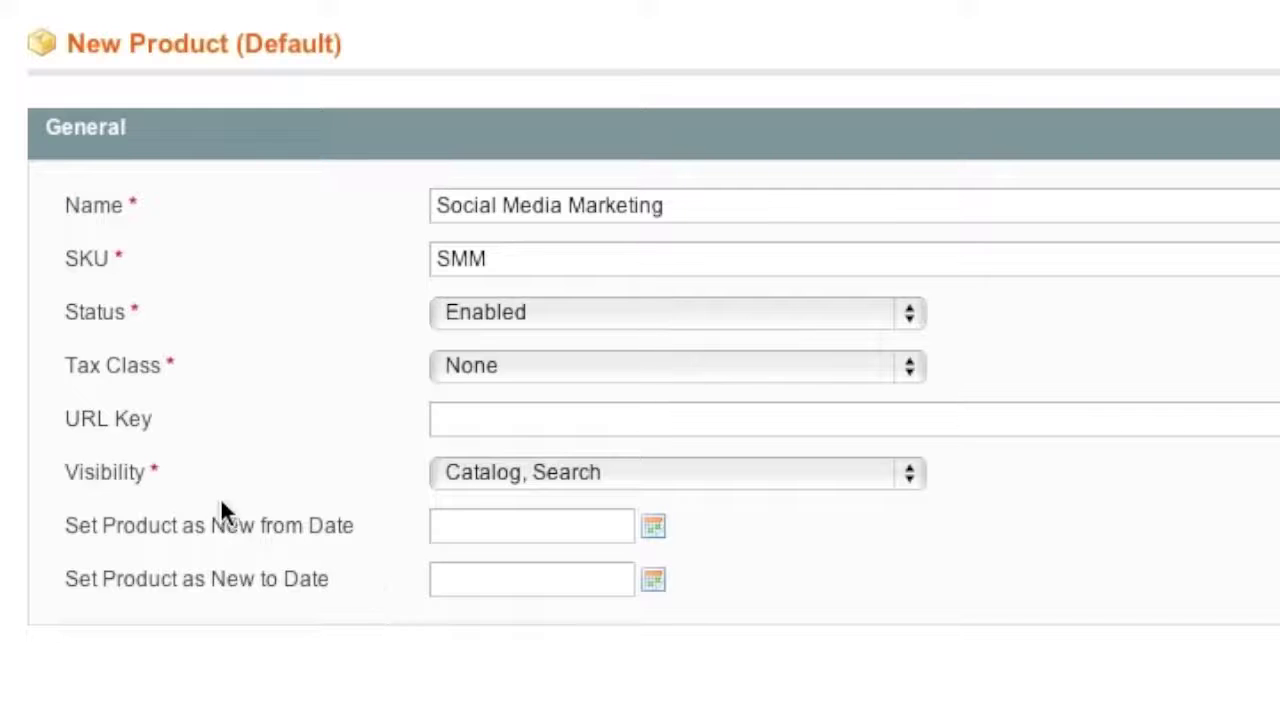
left_click(490, 478)
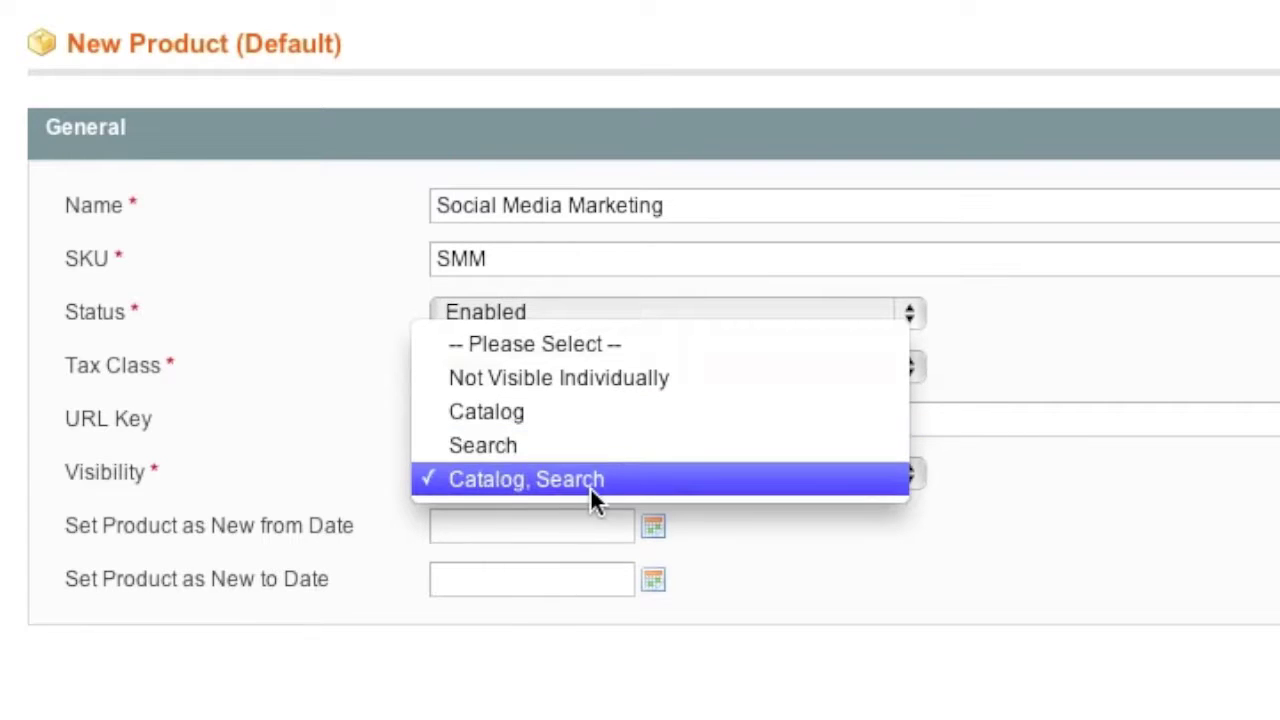
left_click(404, 530)
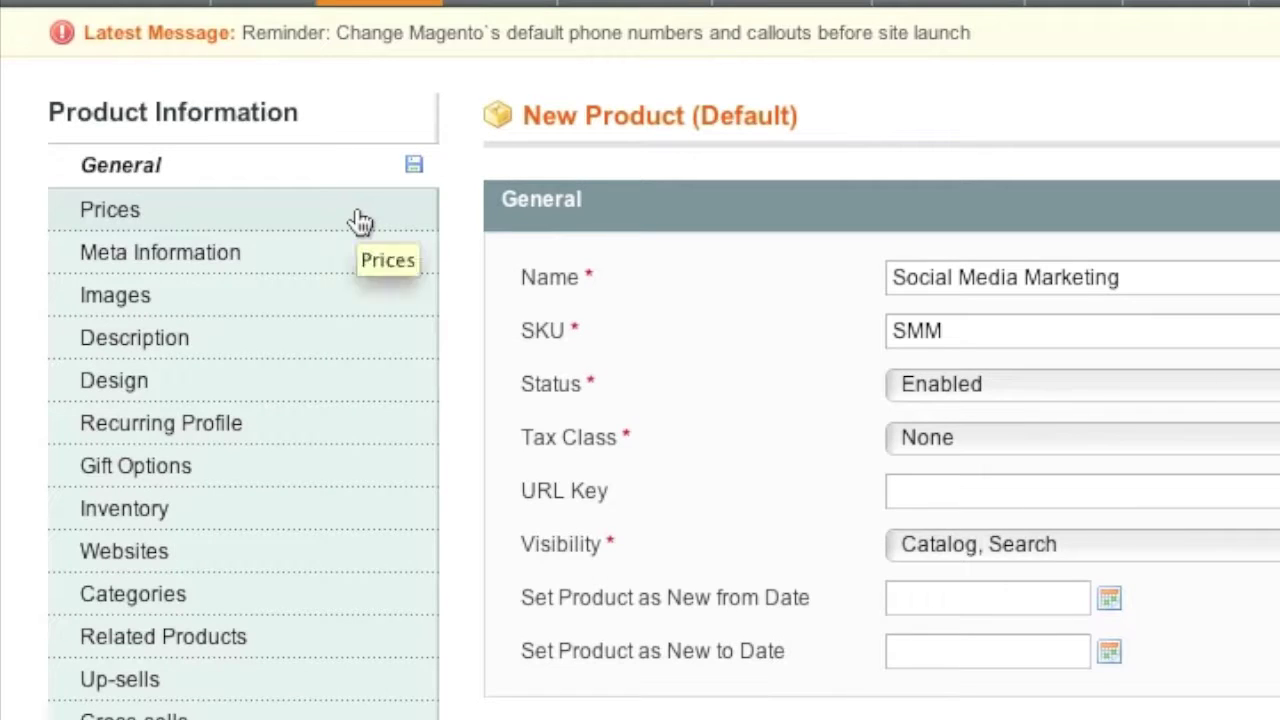
left_click(360, 222)
- Enter price 499.99, add then remove a group price row, and add a tier-price row
left_click(955, 288)
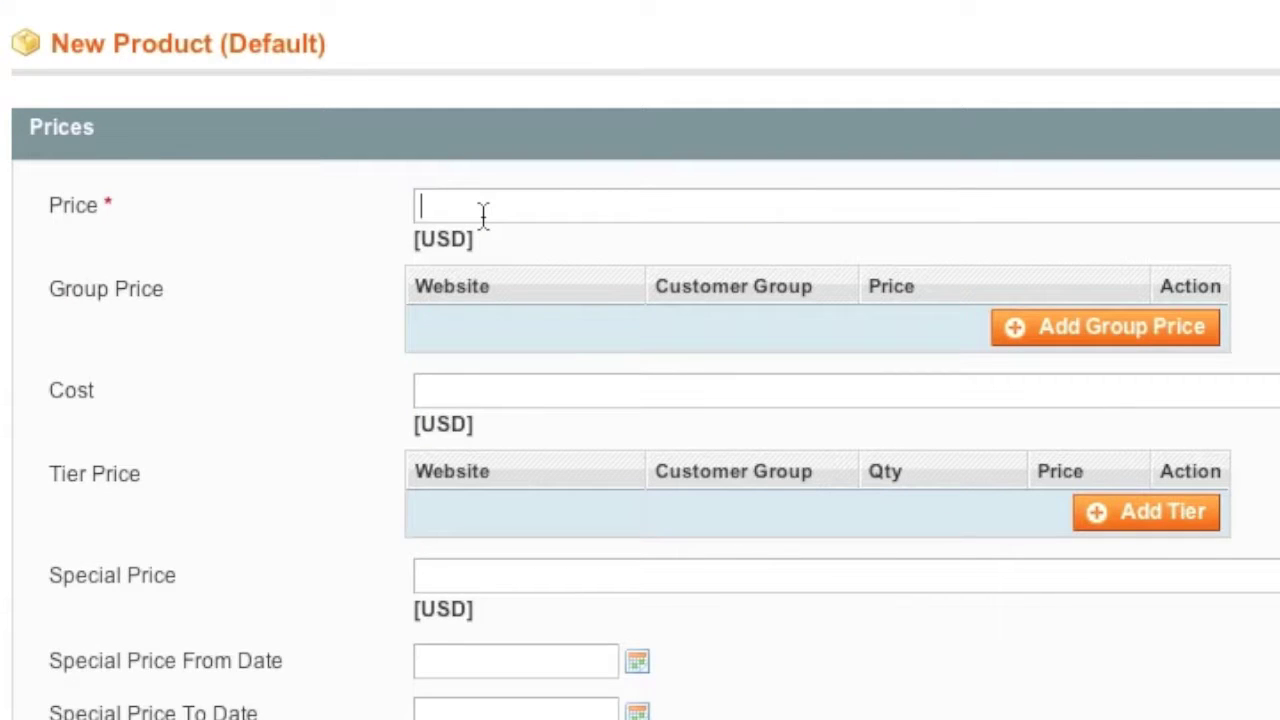
type("499.99")
left_click(1001, 325)
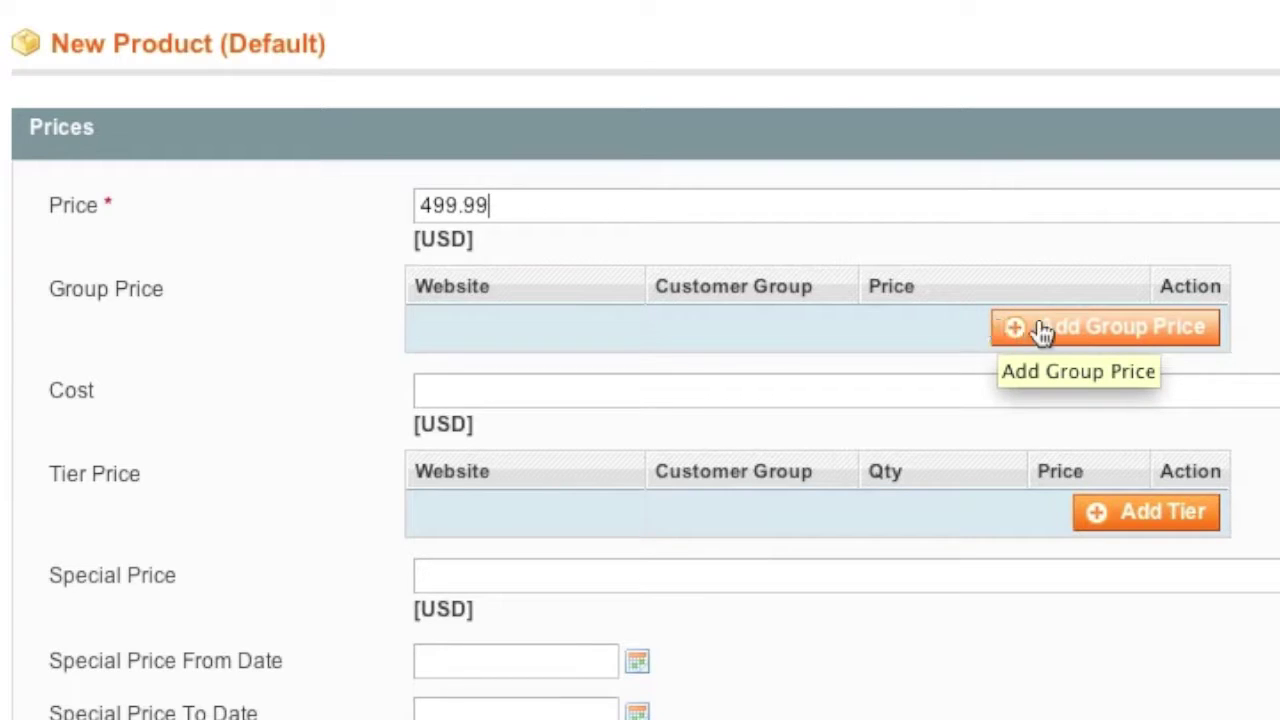
left_click(1040, 330)
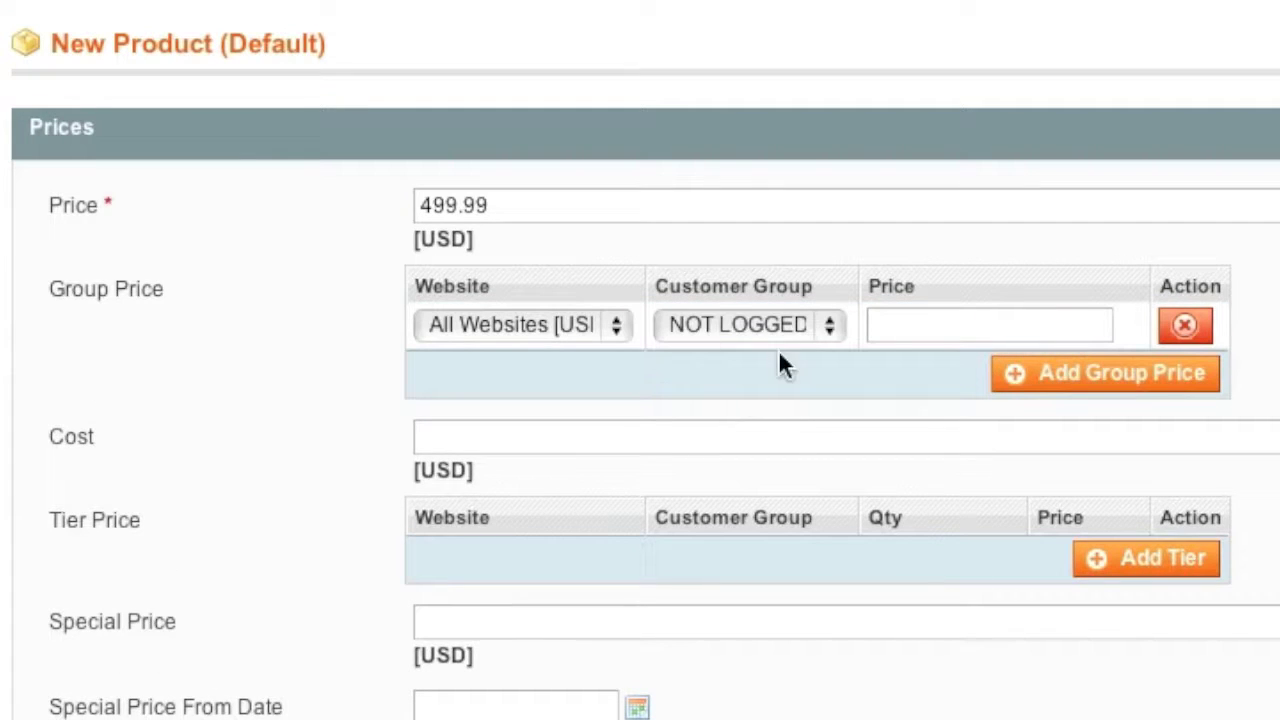
left_click(831, 324)
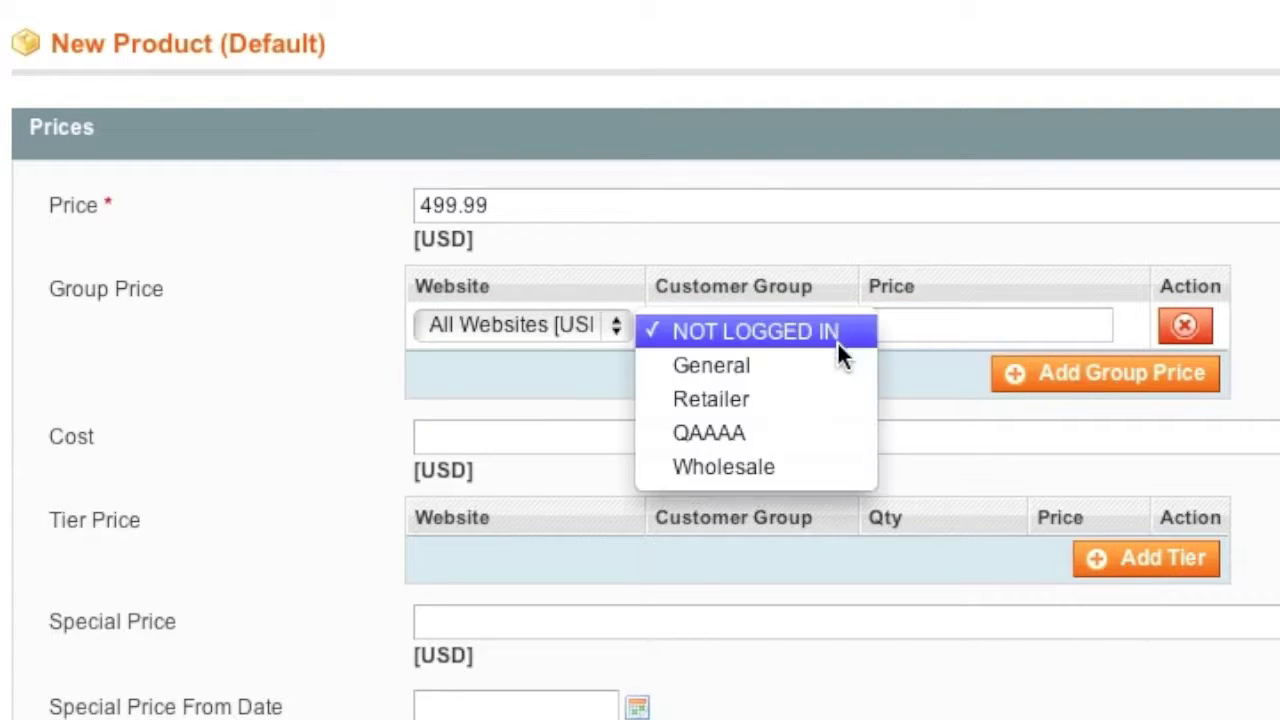
left_click(940, 413)
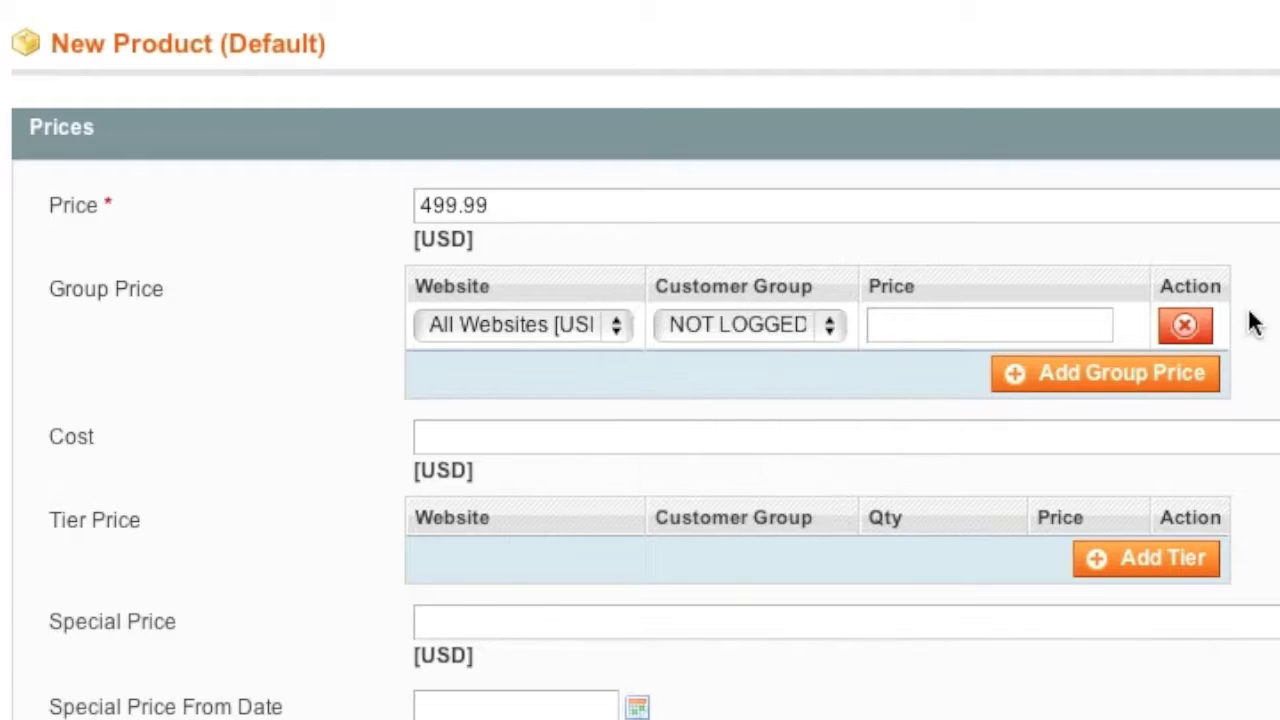
left_click(1185, 325)
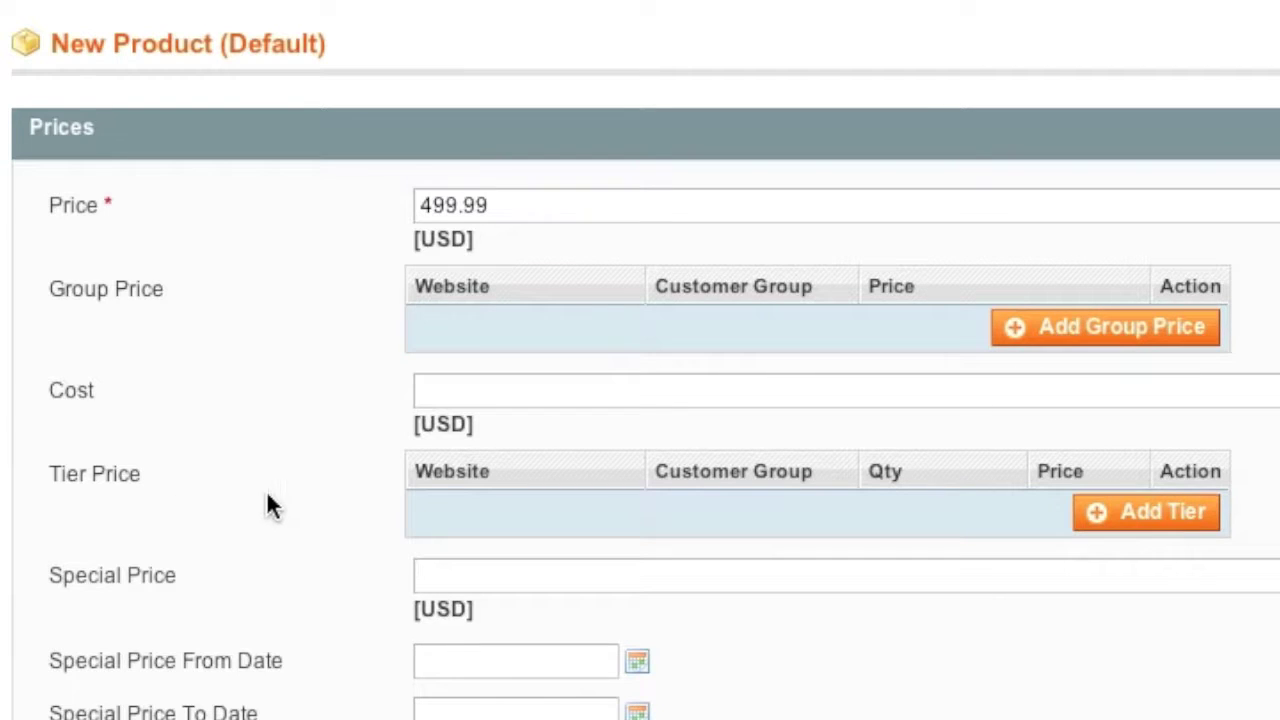
left_click(1095, 514)
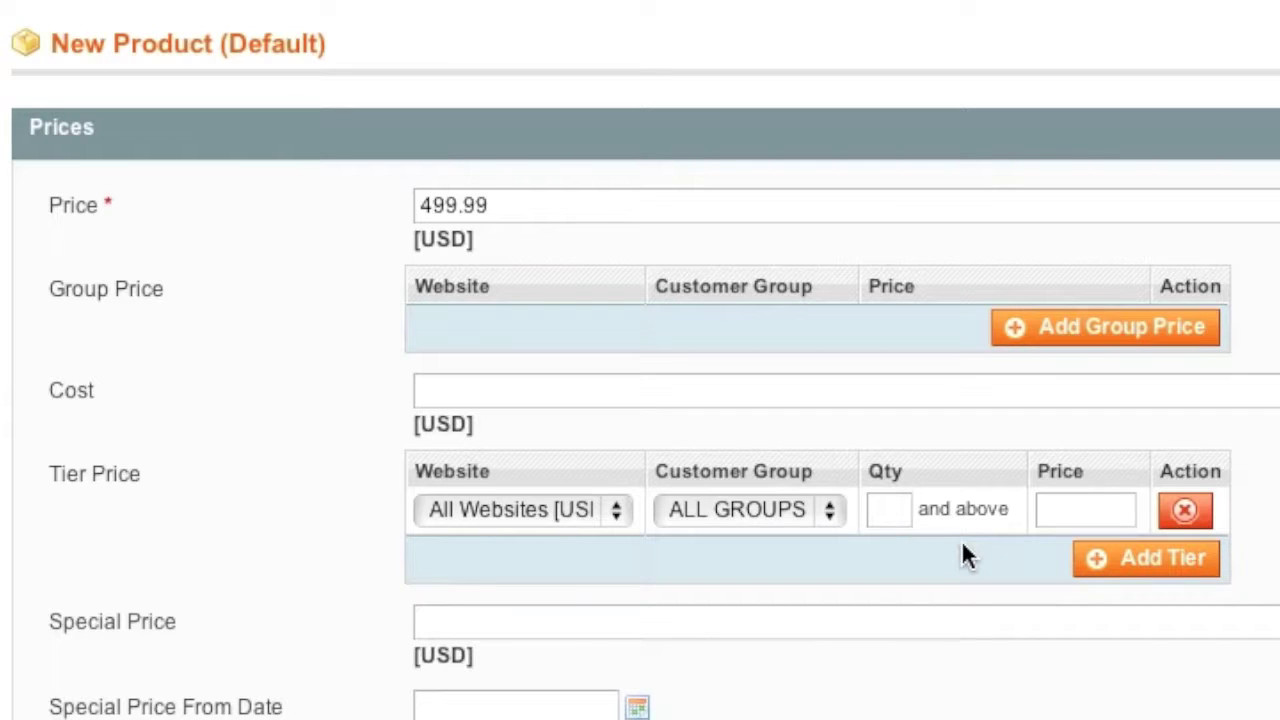
scroll(333, 347, "down", 3)
- Leave Special Price, Apply MAP and Display Actual Price at their defaults
key("Tab")
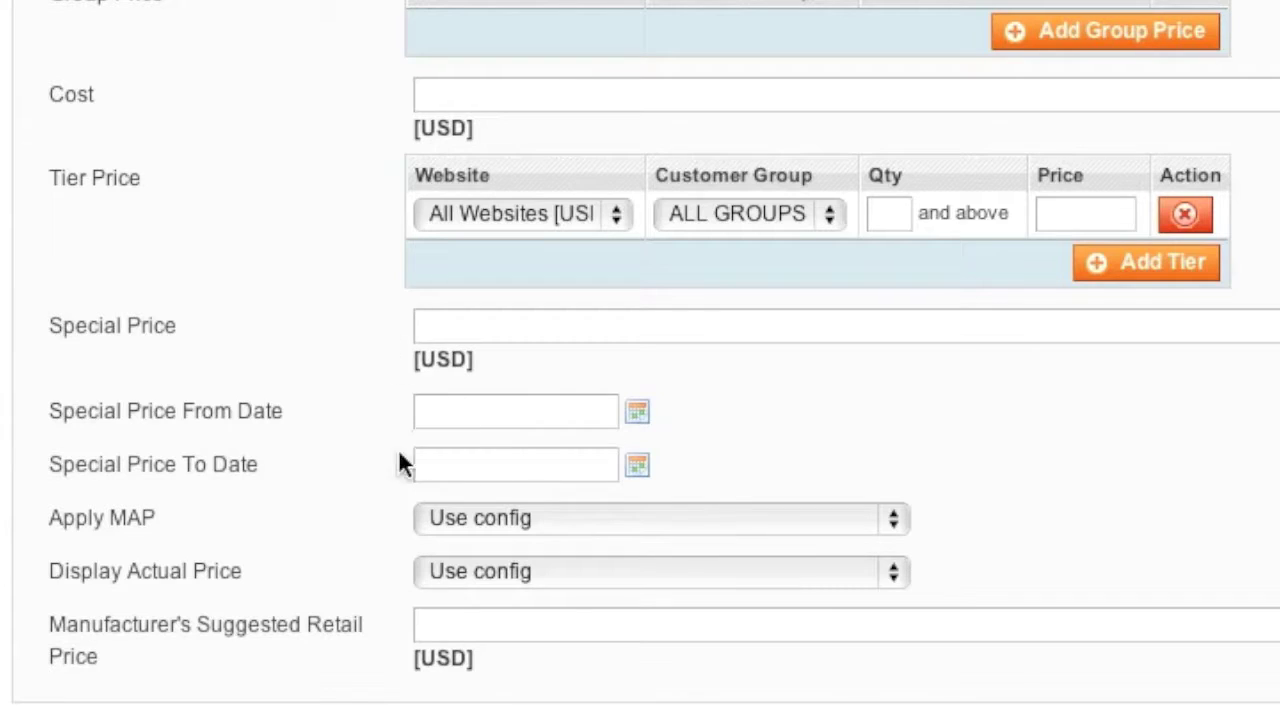
scroll(352, 466, "down", 1)
scroll(300, 465, "down", 1)
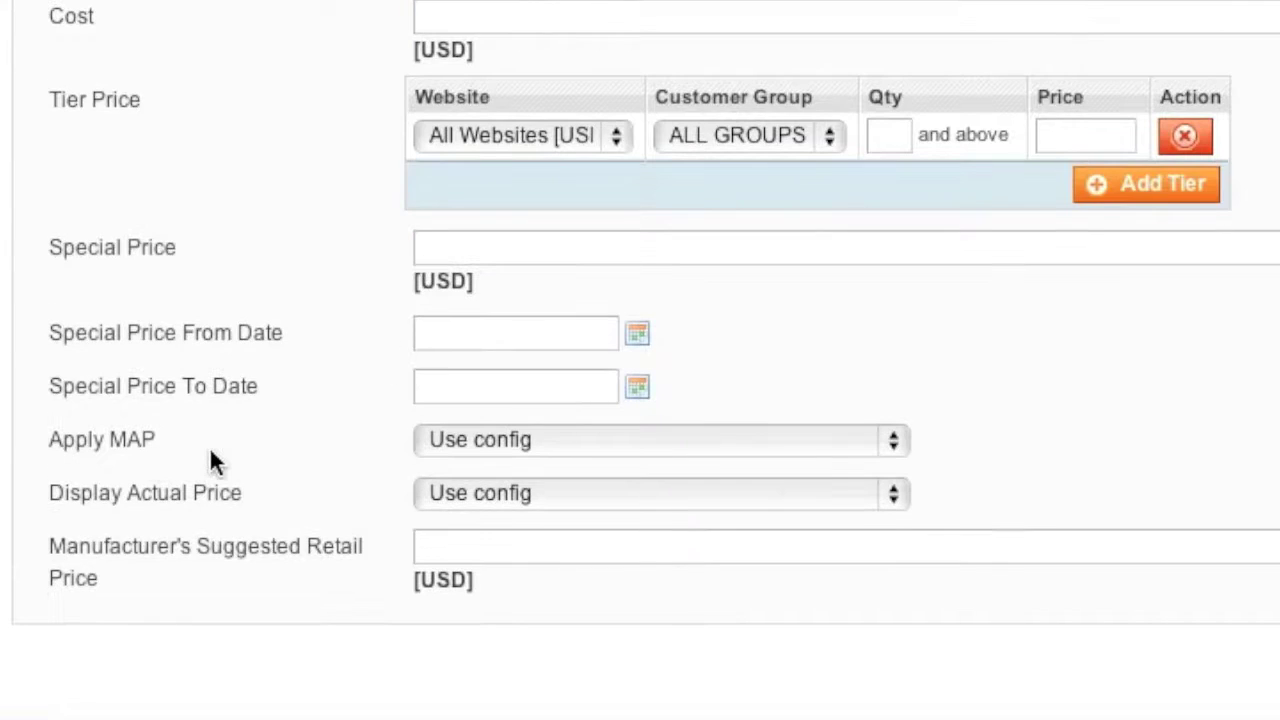
left_click(526, 446)
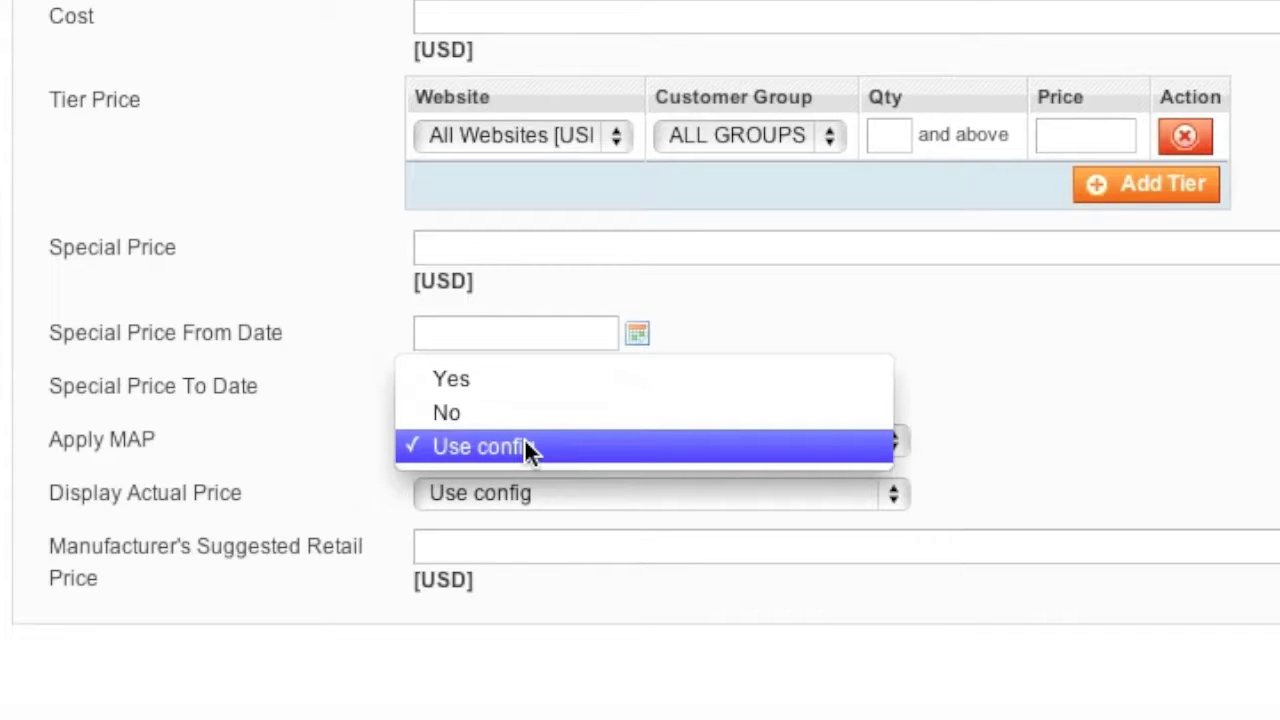
left_click(526, 446)
left_click(499, 496)
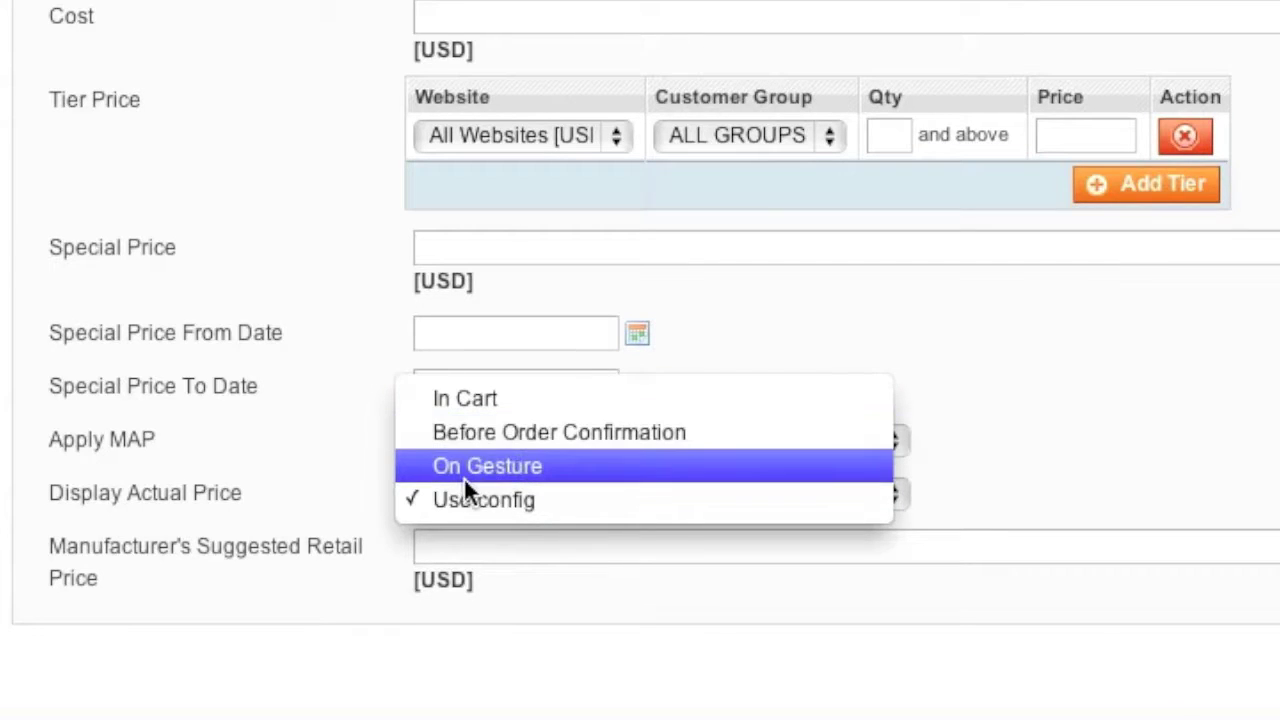
left_click(316, 505)
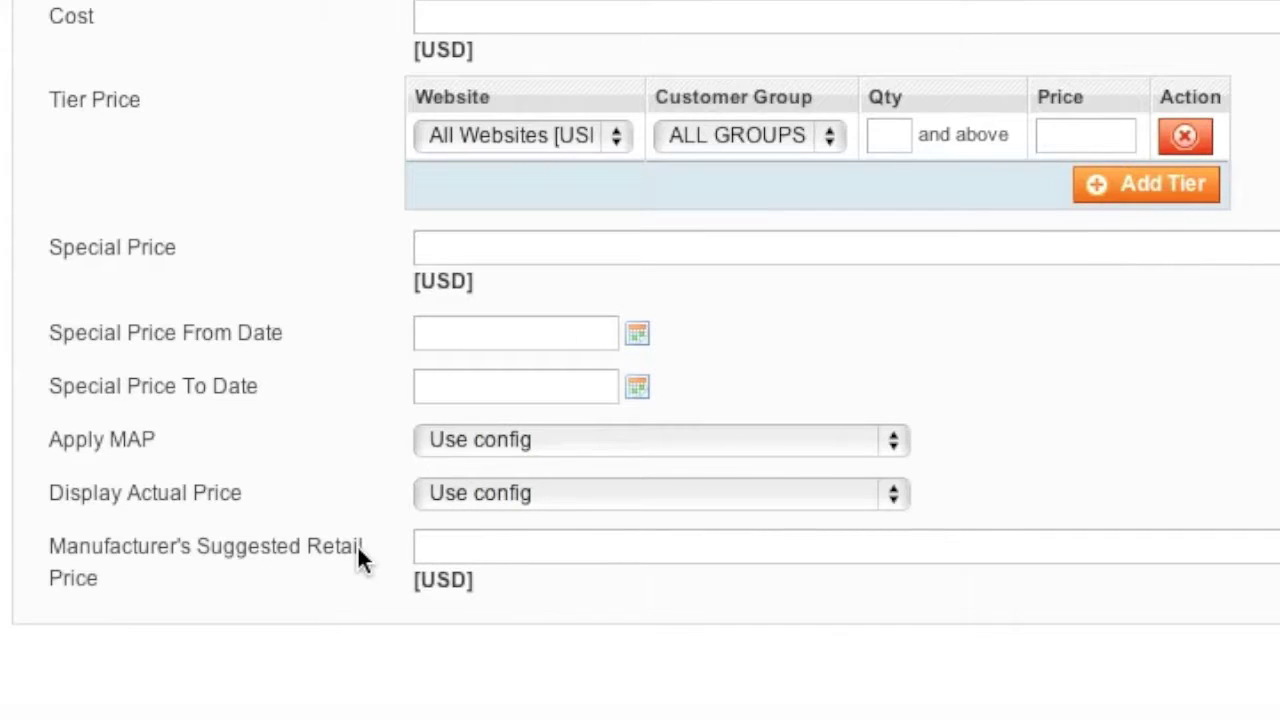
scroll(358, 548, "up", 3)
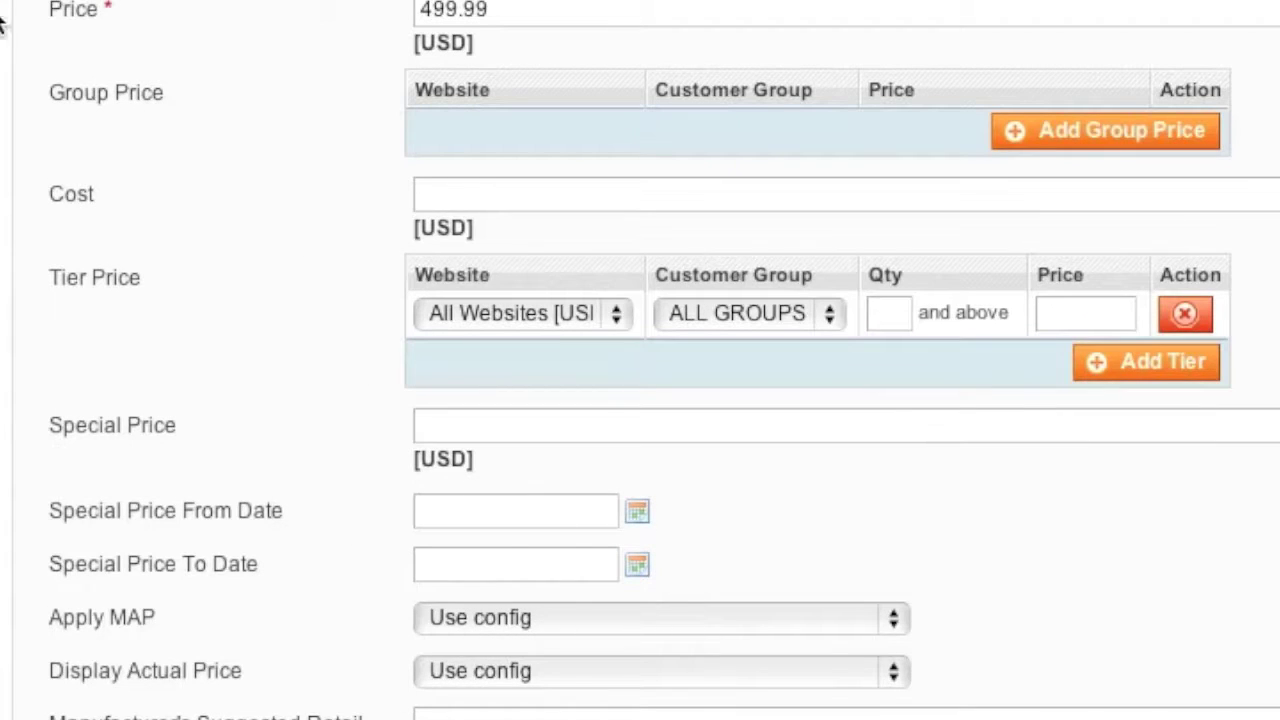
left_click(358, 424)
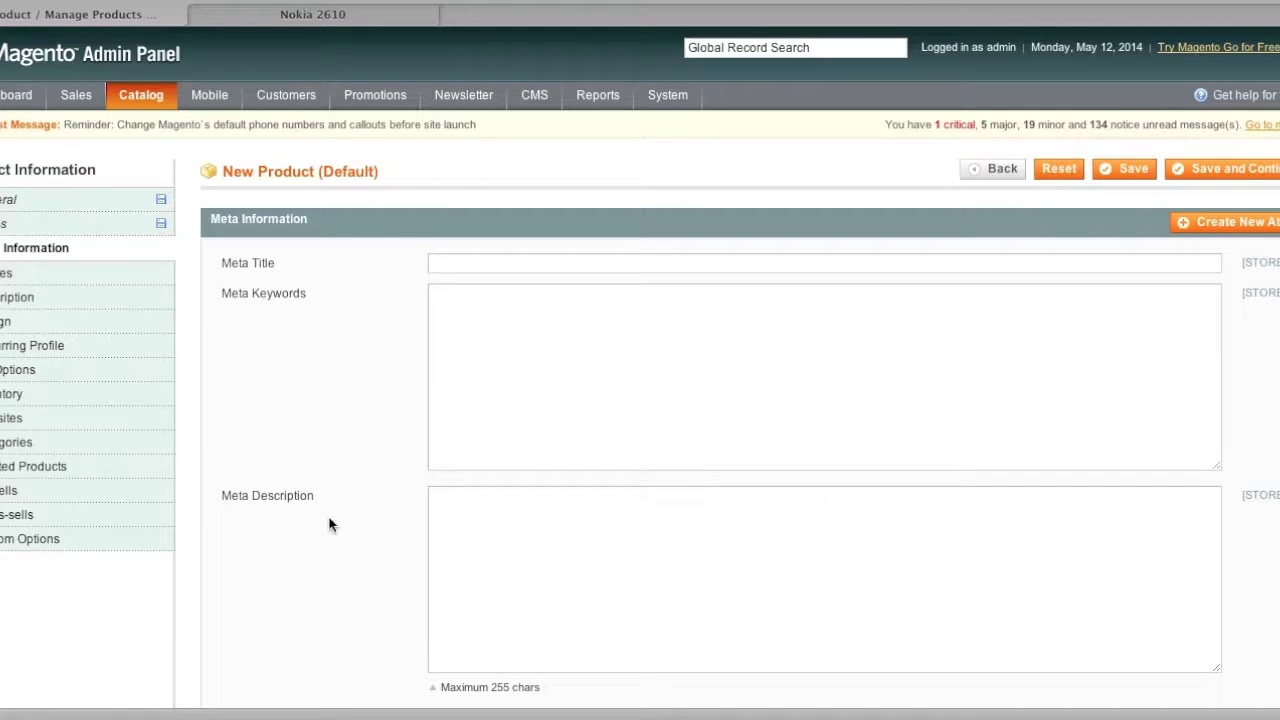
- Check the Nokia 2610 storefront page, then leave Meta Title, Keywords and Description blank
left_click(329, 14)
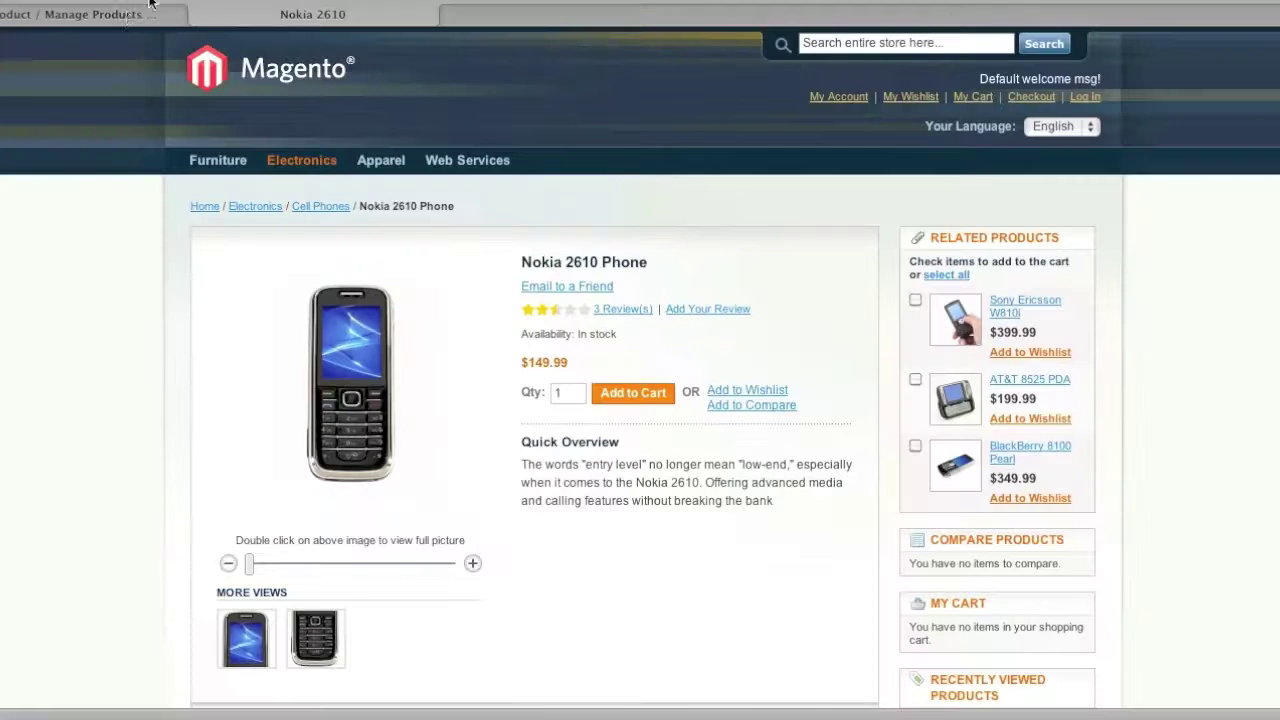
left_click(149, 14)
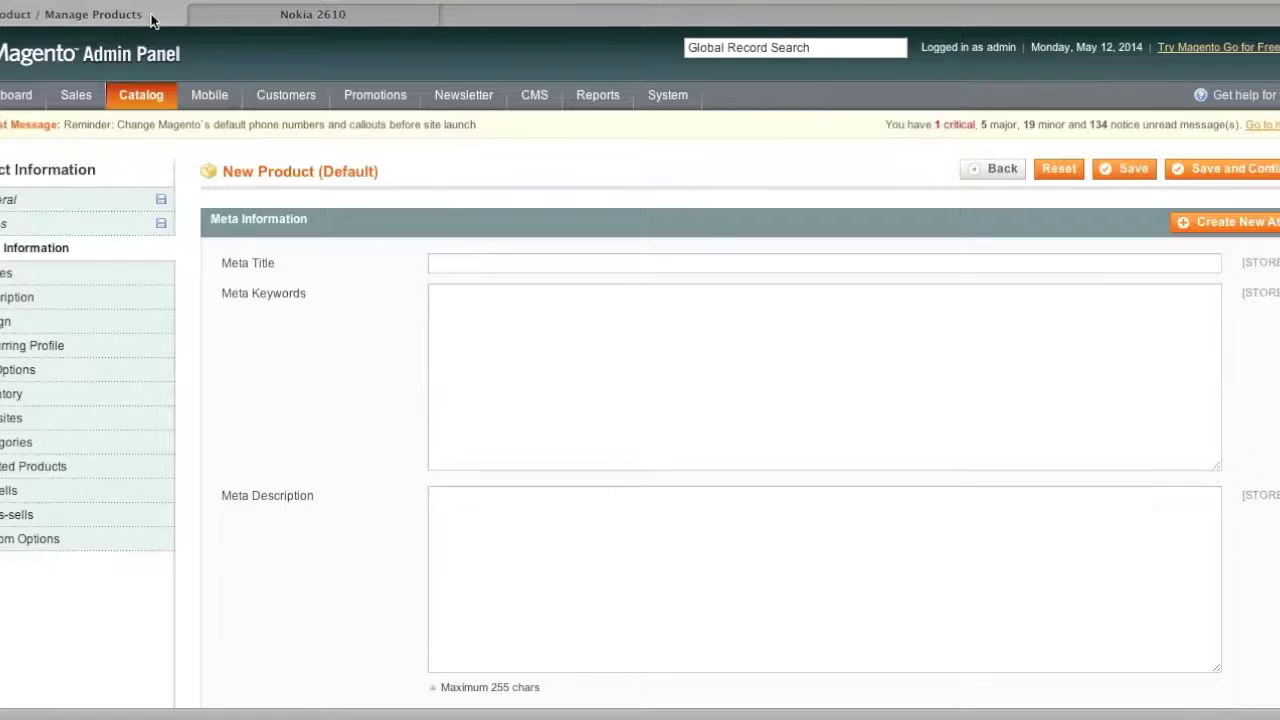
left_click(473, 322)
left_click(478, 514)
left_click(467, 503)
left_click(437, 265)
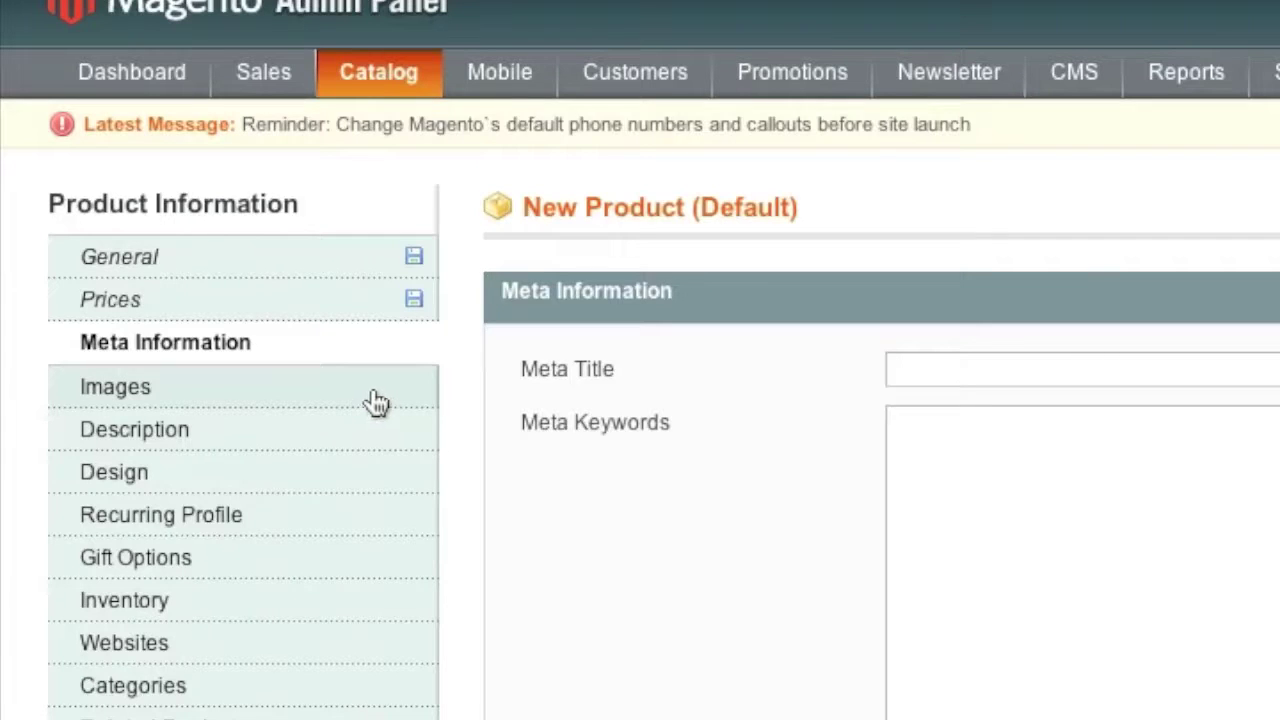
- Upload the social_marketing image file to the product's Images section
left_click(374, 398)
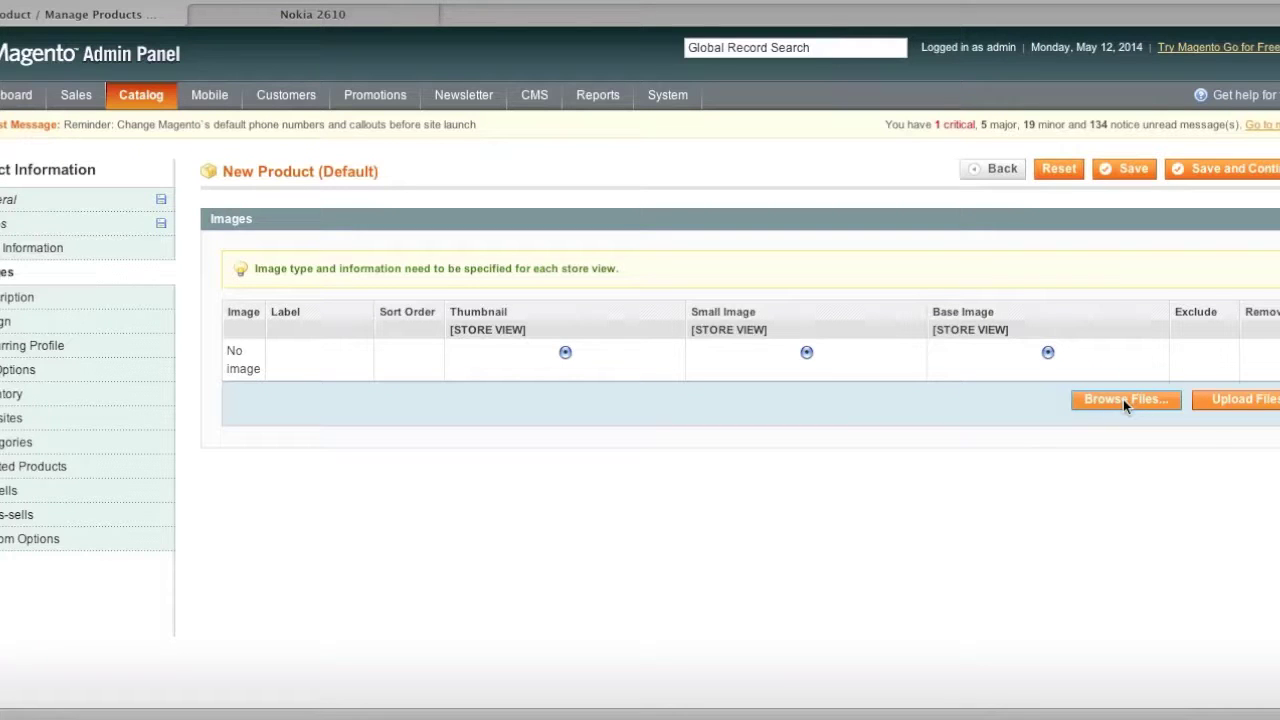
left_click(1123, 399)
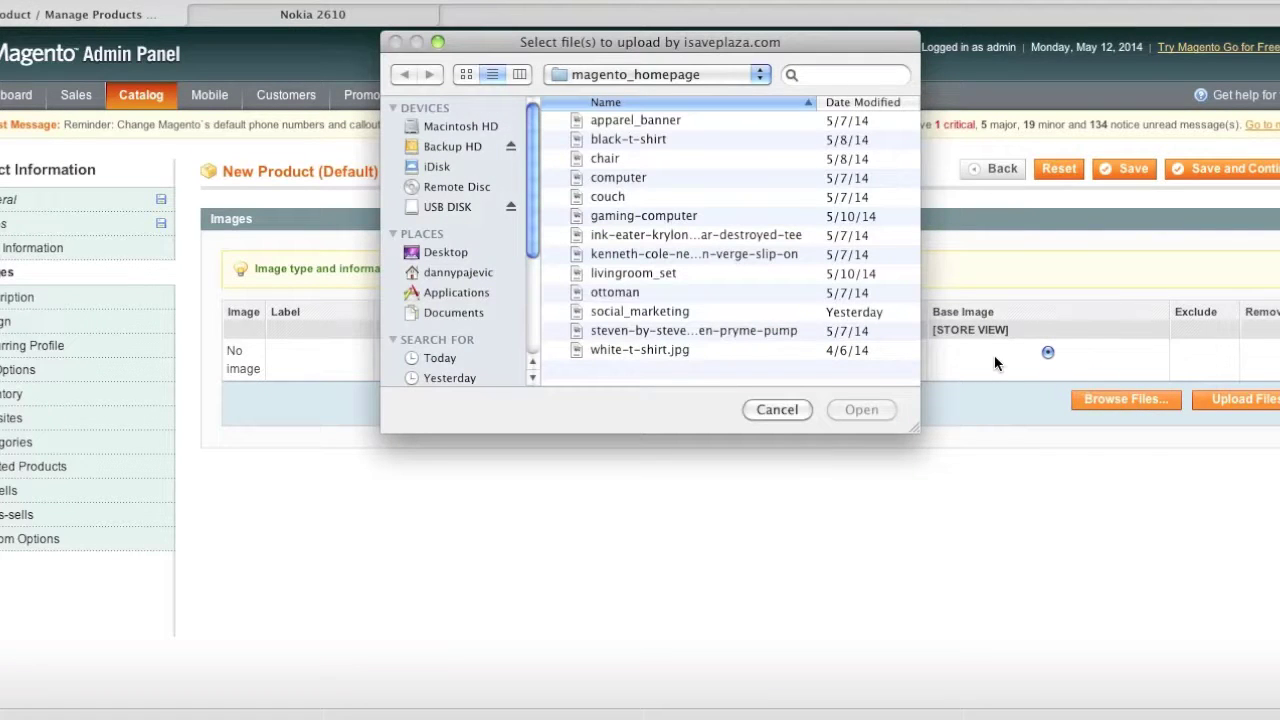
left_click(671, 309)
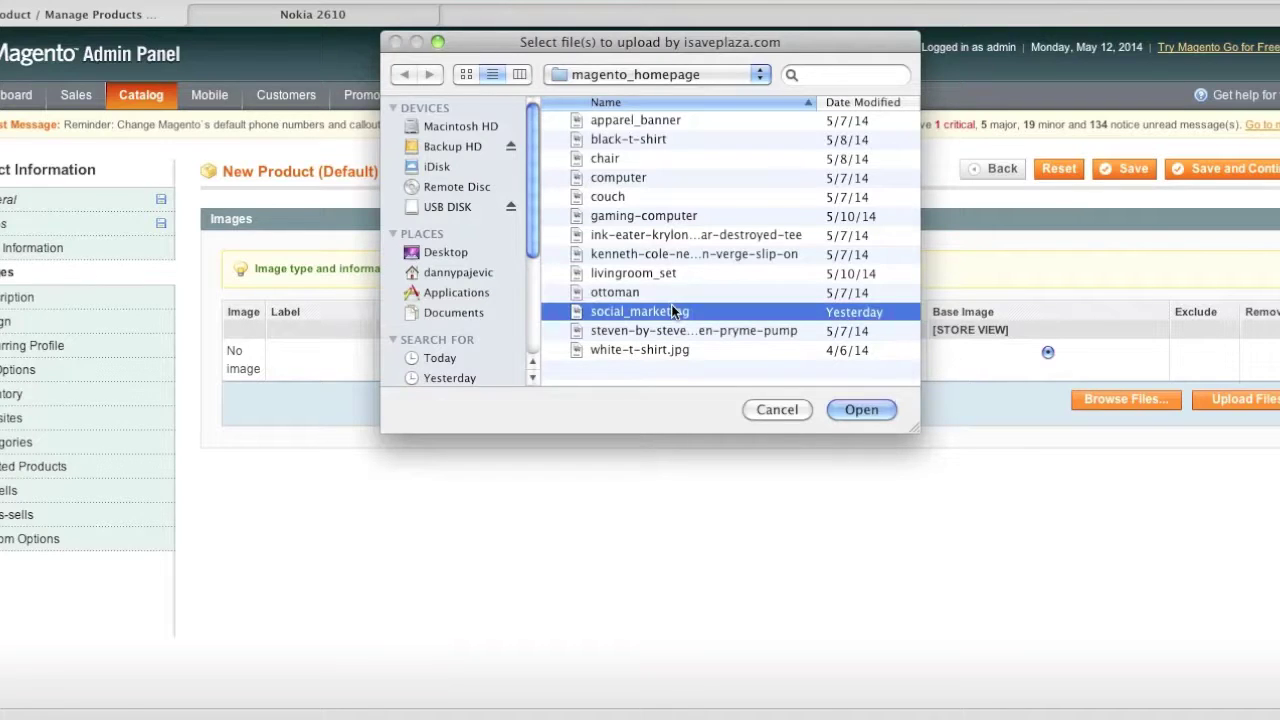
left_click(618, 290, "super")
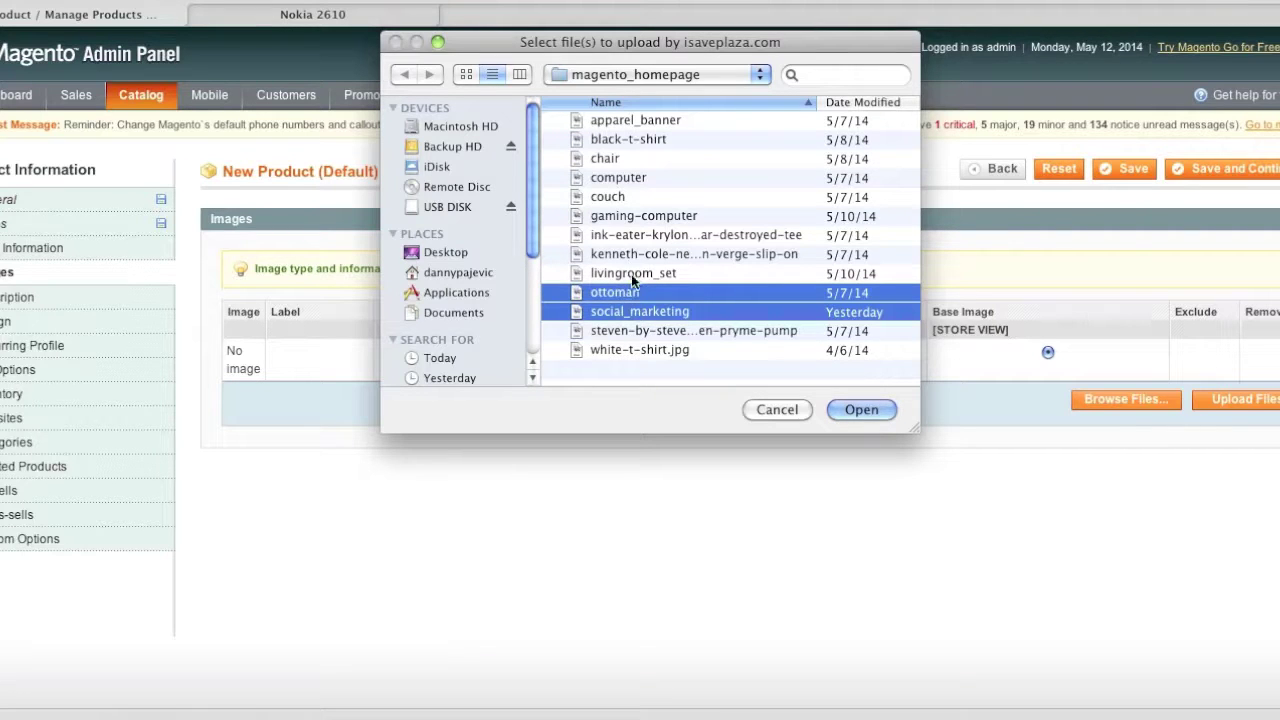
left_click(668, 291, "super")
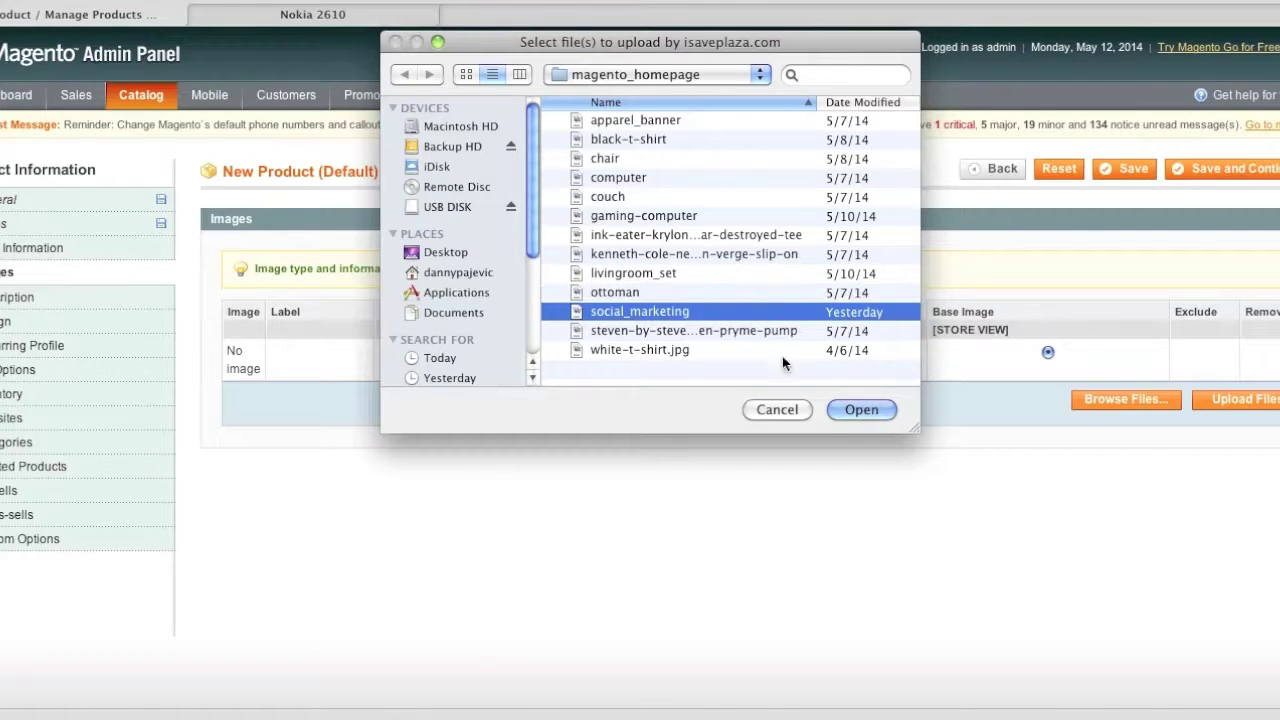
left_click(870, 409)
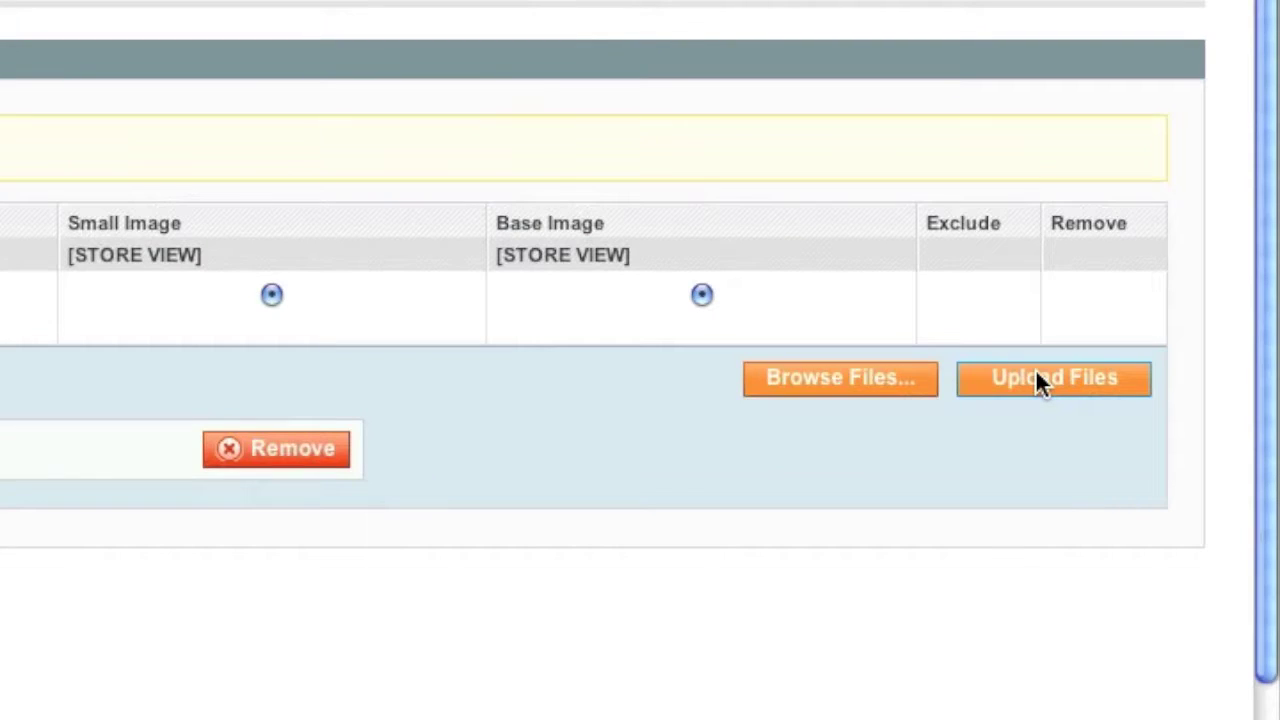
left_click(1036, 376)
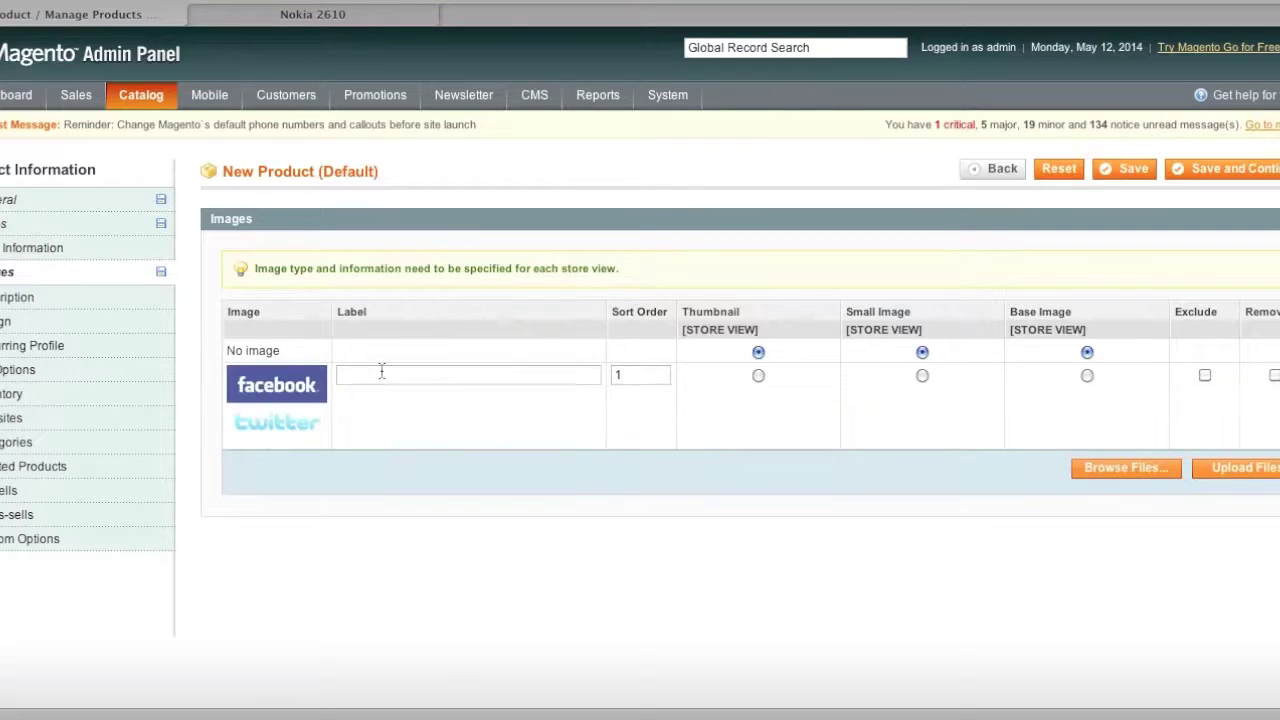
- Make the uploaded Facebook/Twitter image the thumbnail, small and base image
left_click(757, 375)
left_click(921, 376)
left_click(1087, 375)
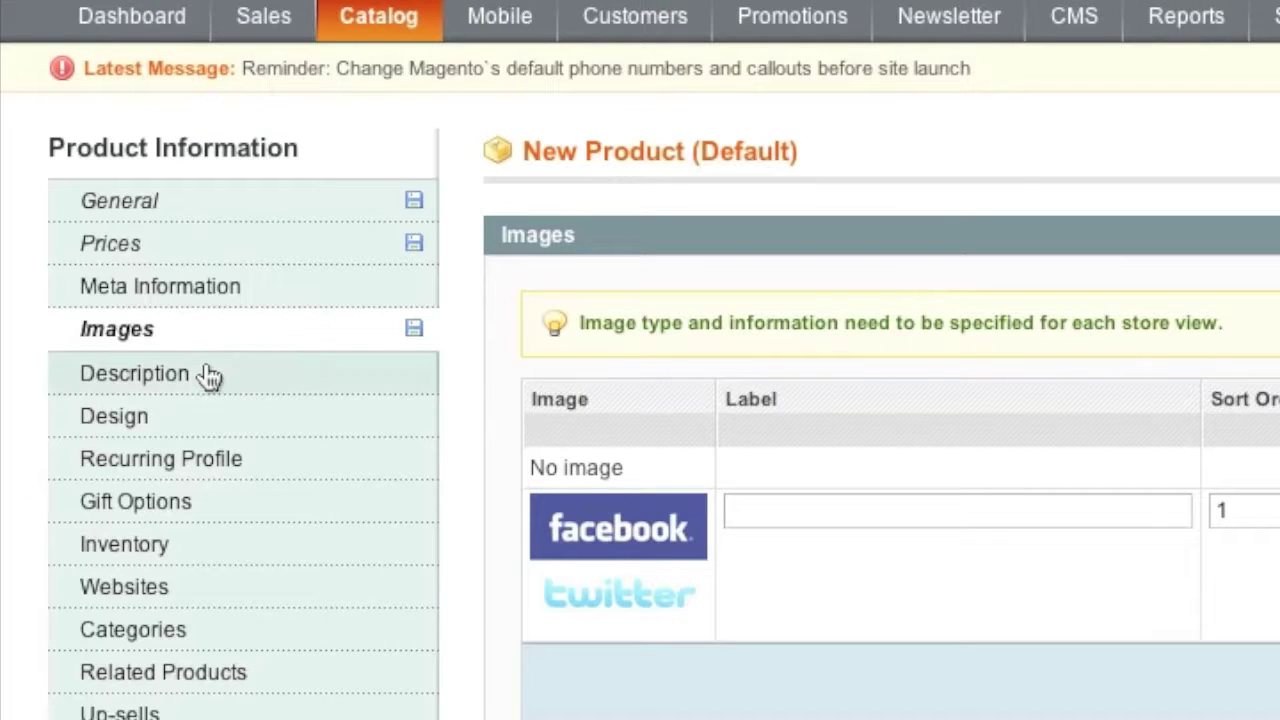
left_click(208, 375)
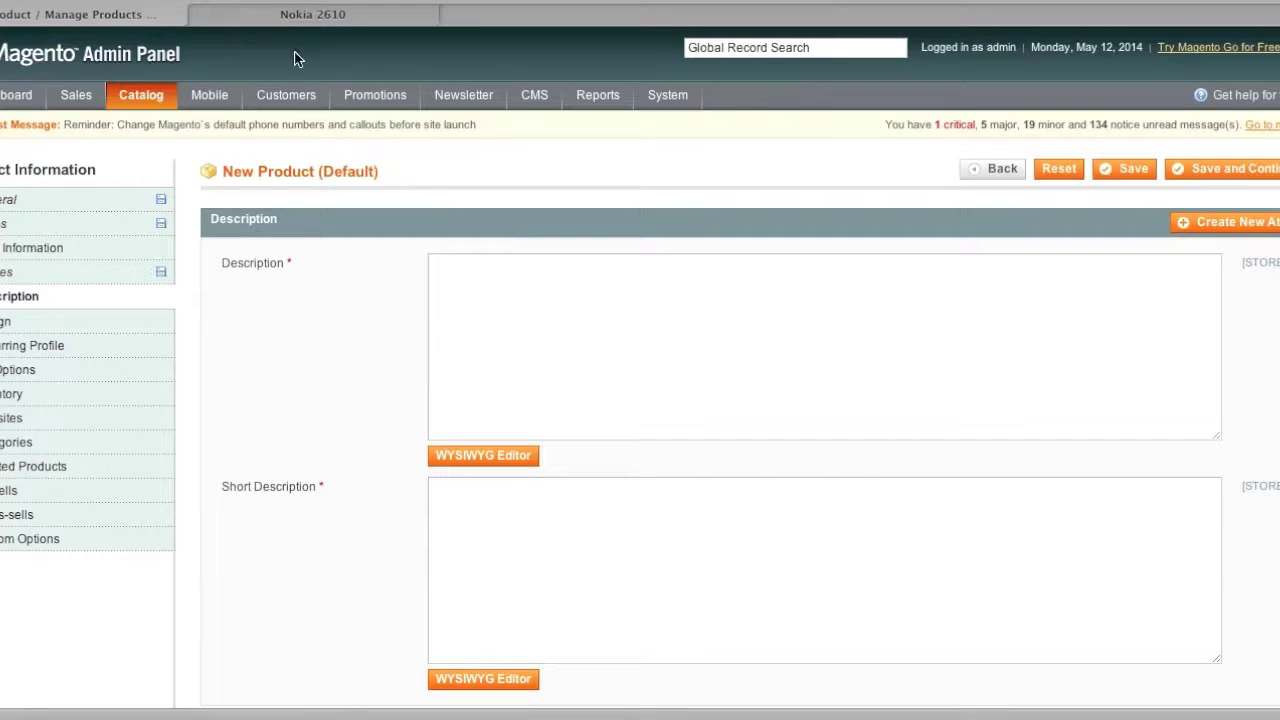
- Check the Nokia 2610 storefront description, then begin the Description with 'Socia'
left_click(316, 15)
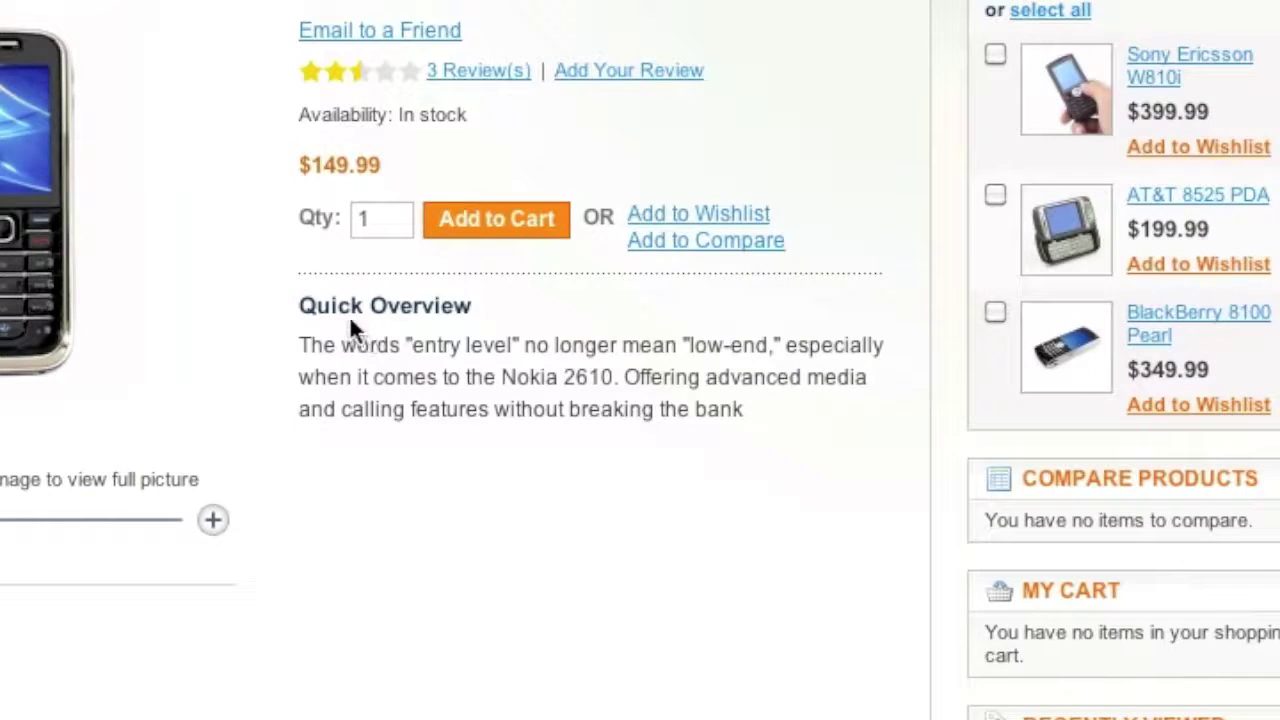
scroll(349, 315, "down", 5)
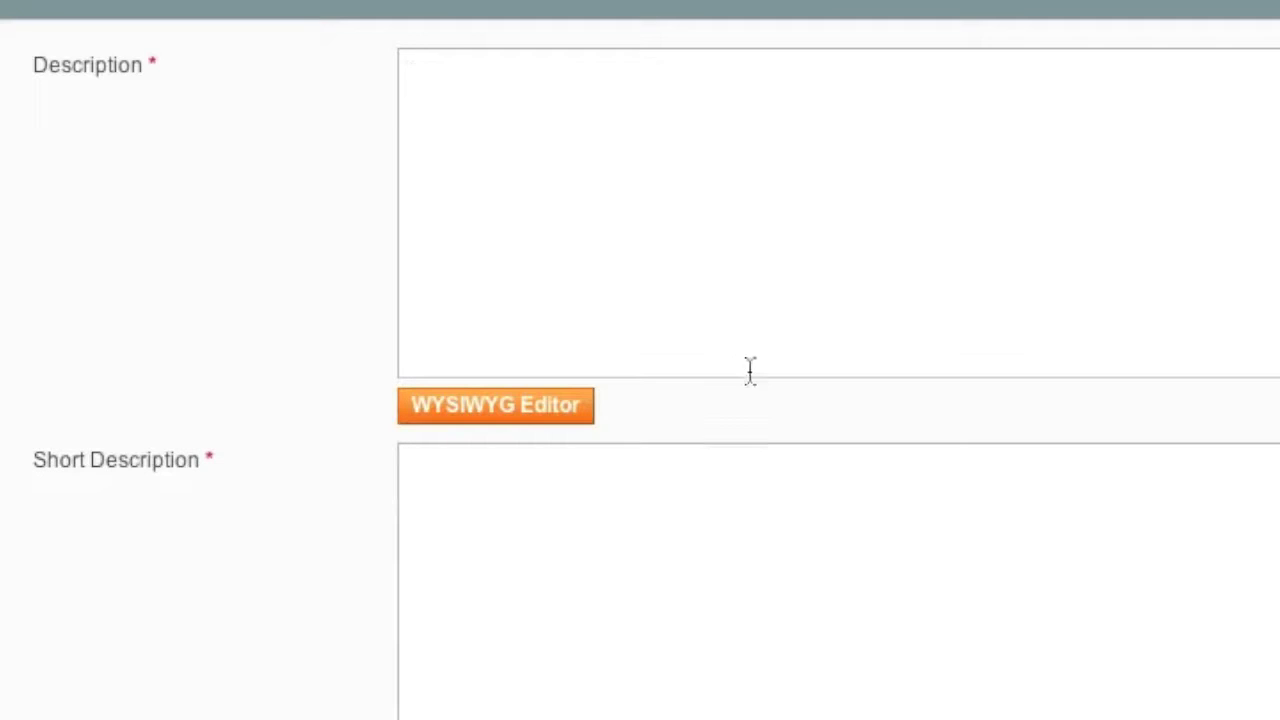
left_click(648, 314)
type("Social media marketing. We market your")
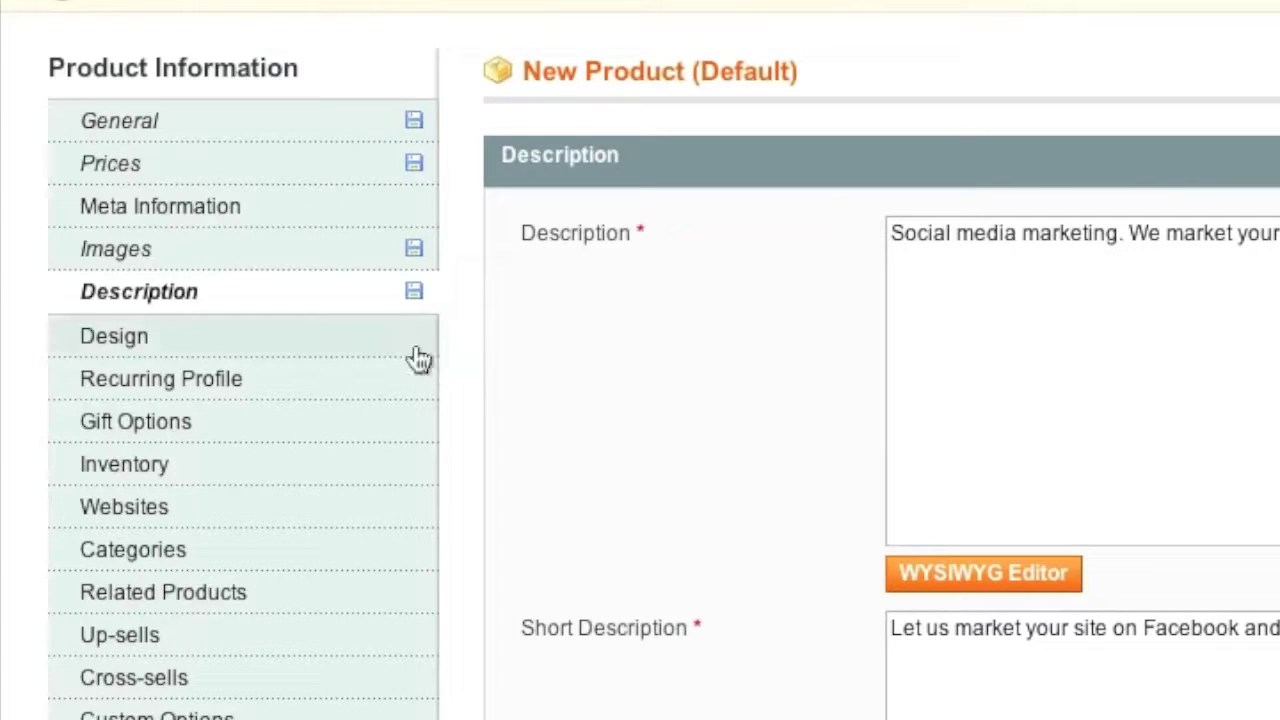
left_click(412, 348)
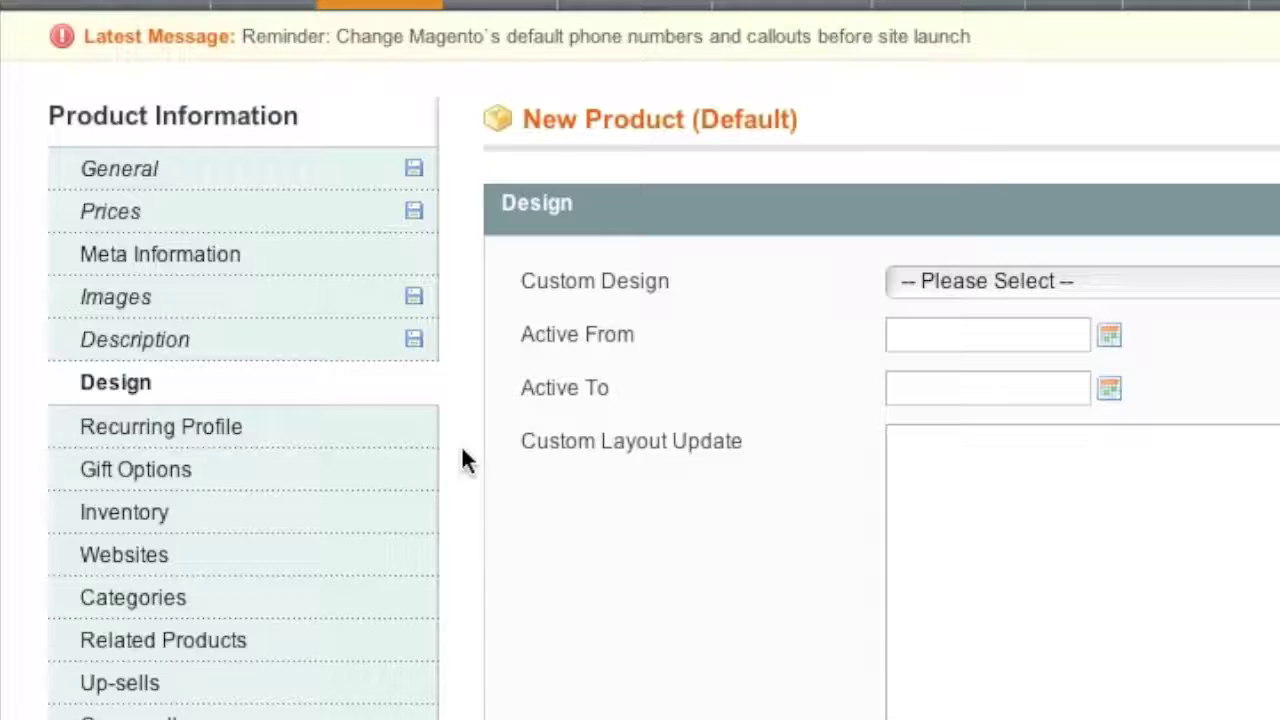
- Try enabling a recurring profile, then switch it back off
left_click(146, 351)
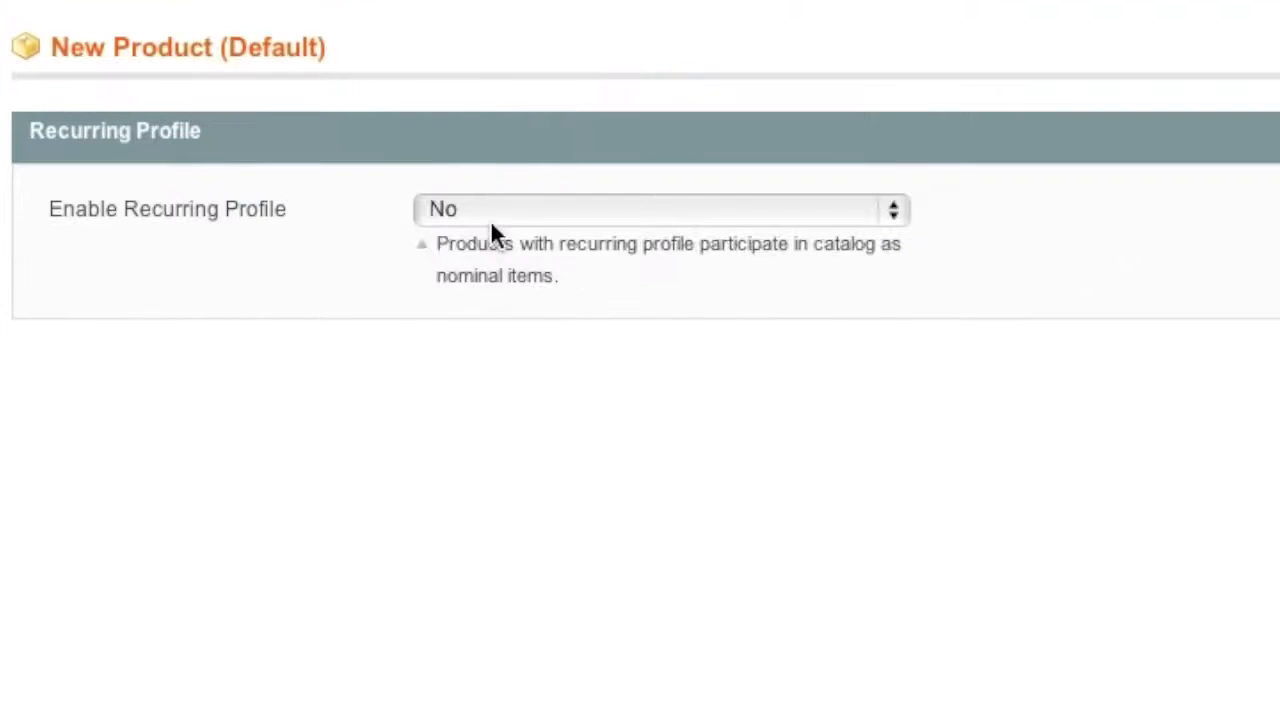
left_click(490, 219)
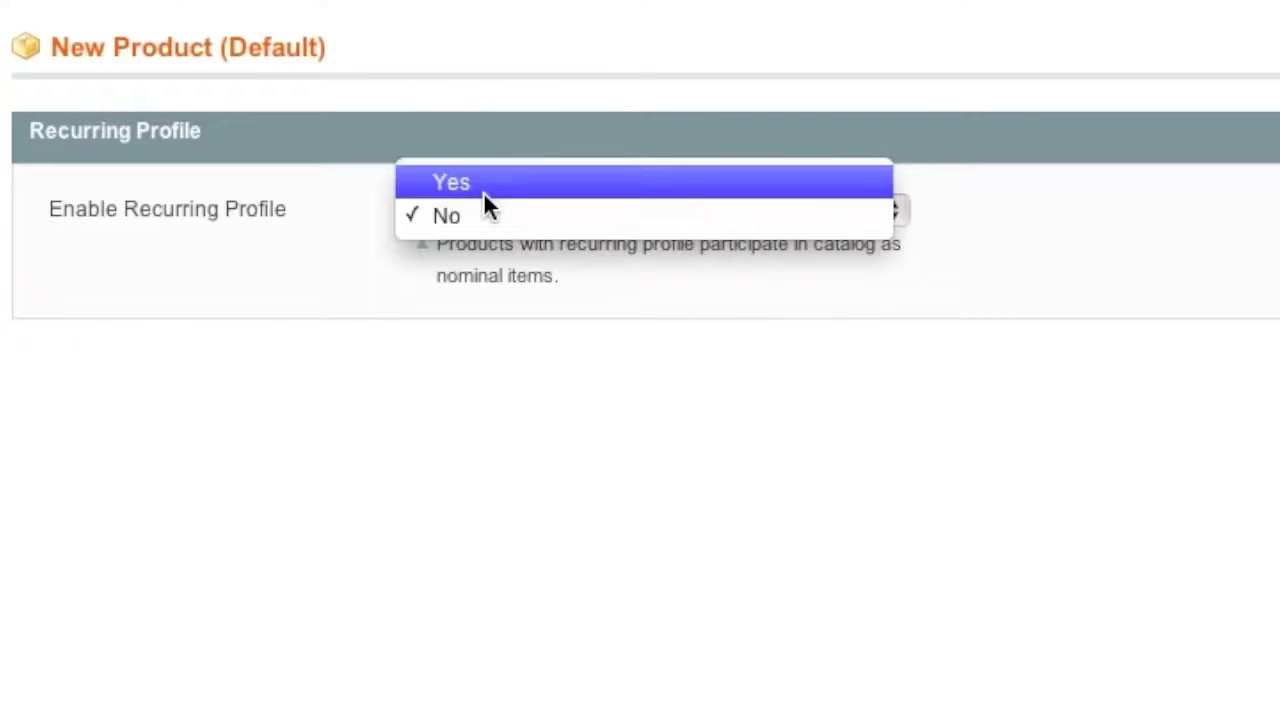
left_click(483, 186)
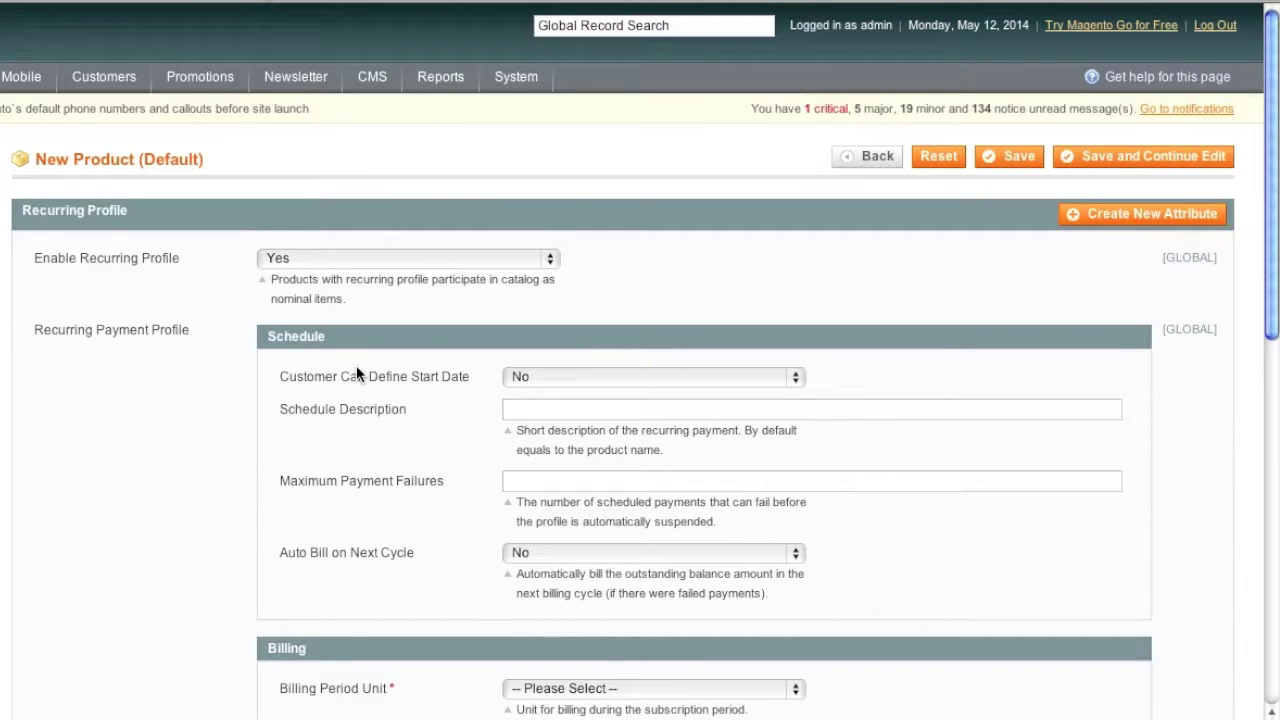
scroll(358, 378, "down", 5)
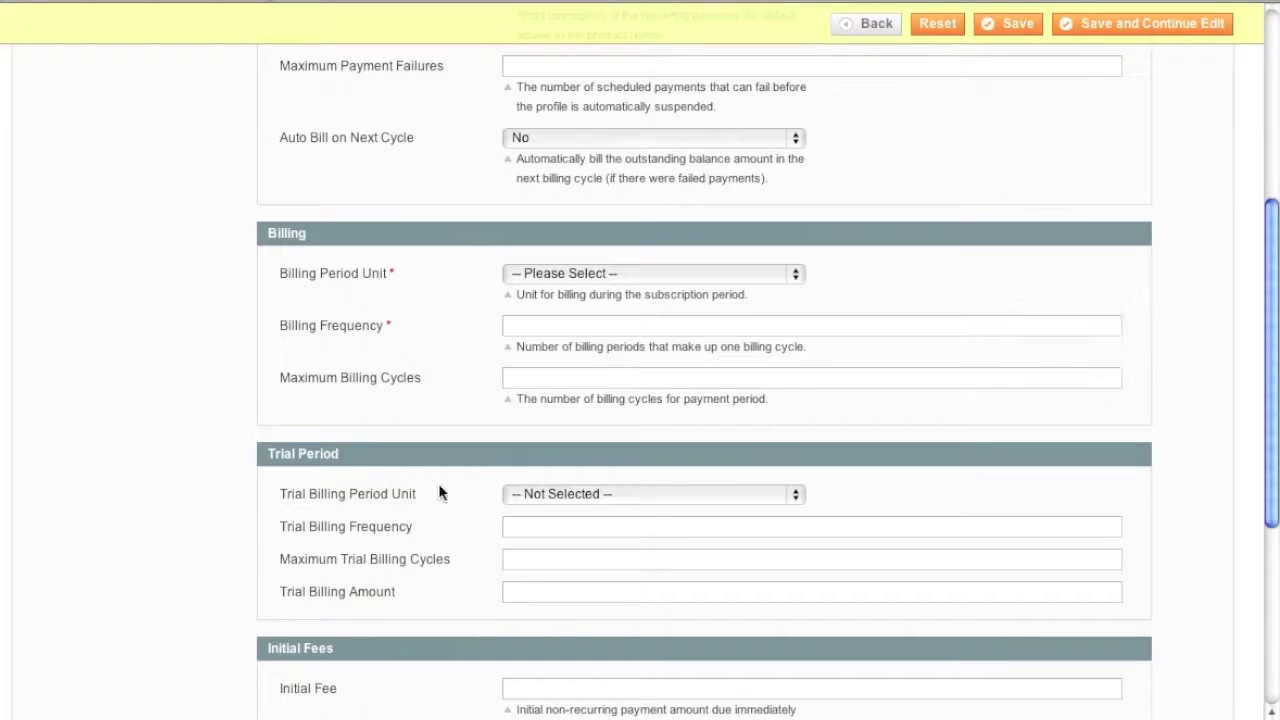
scroll(455, 490, "down", 1)
scroll(393, 620, "down", 1)
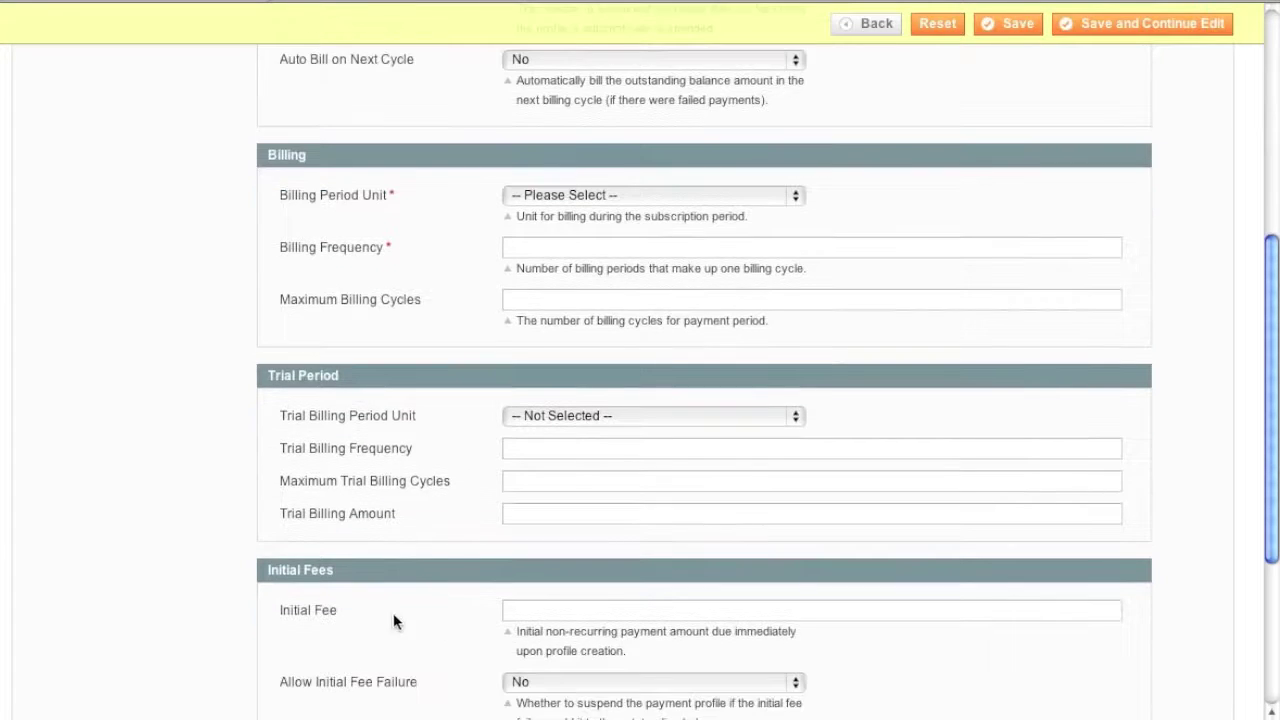
scroll(449, 615, "up", 6)
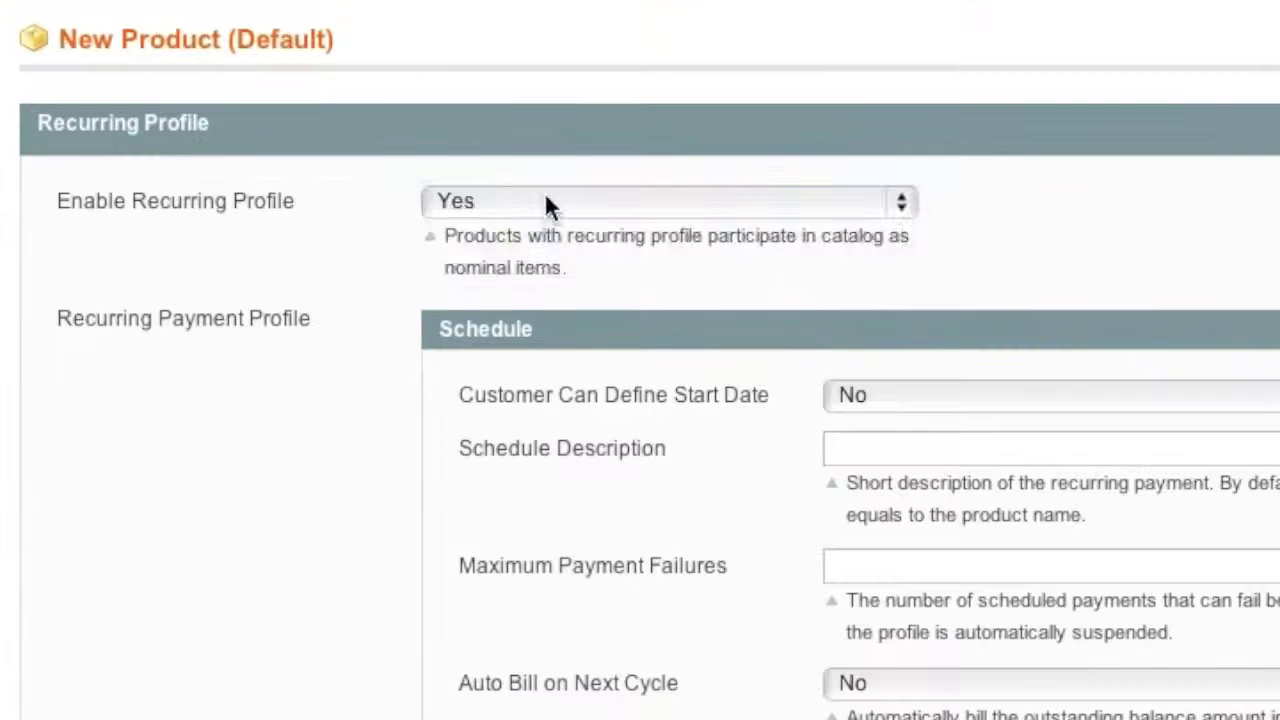
left_click(334, 261)
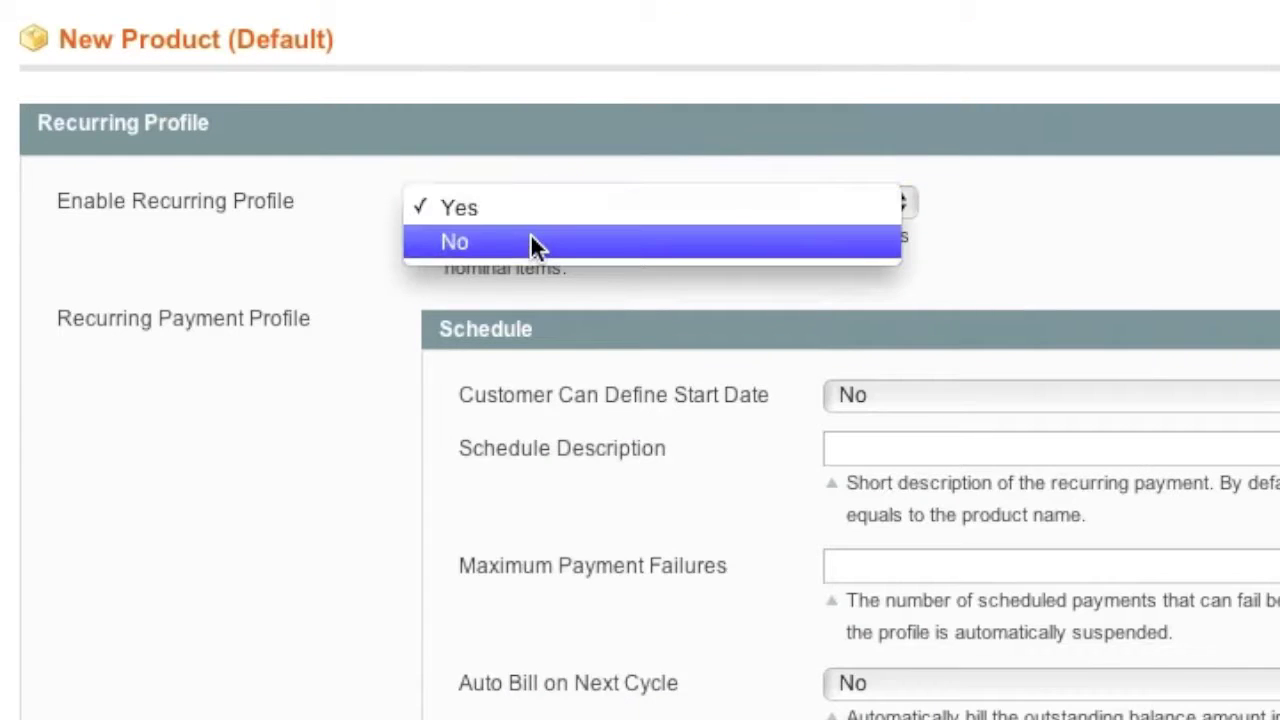
left_click(531, 241)
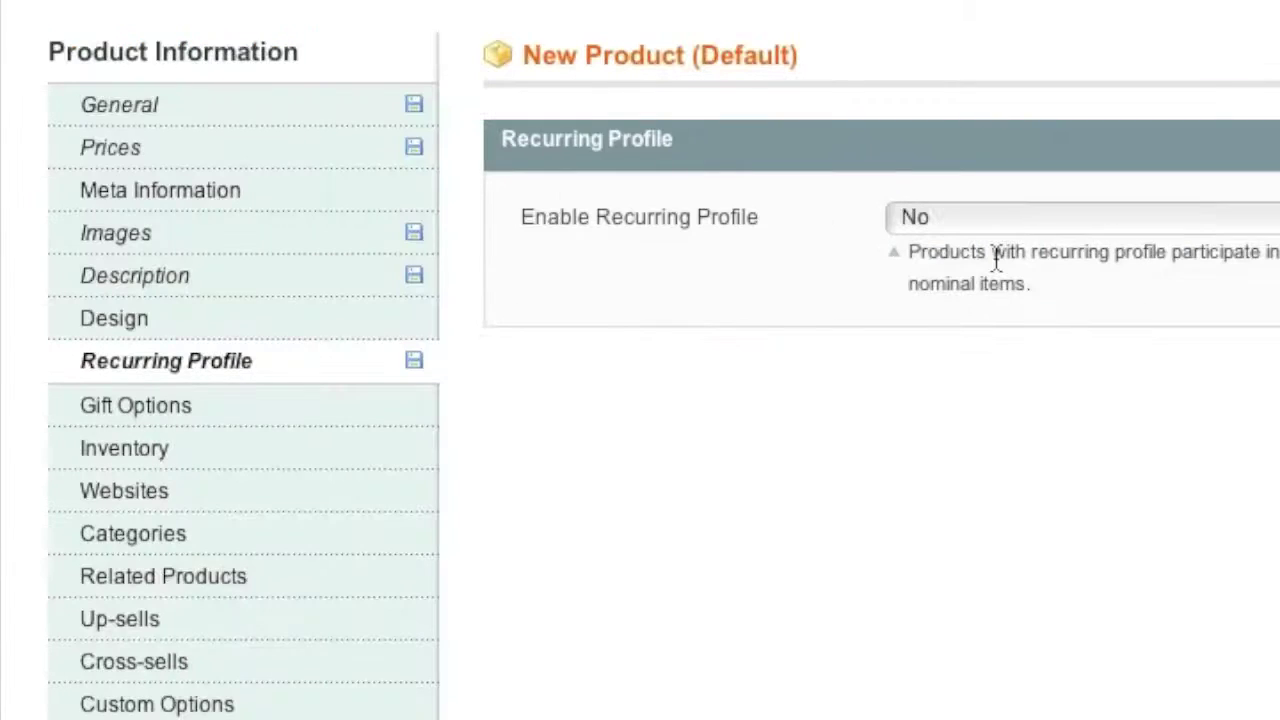
- Keep Allow Gift Message at No with Use Config Settings checked
left_click(273, 406)
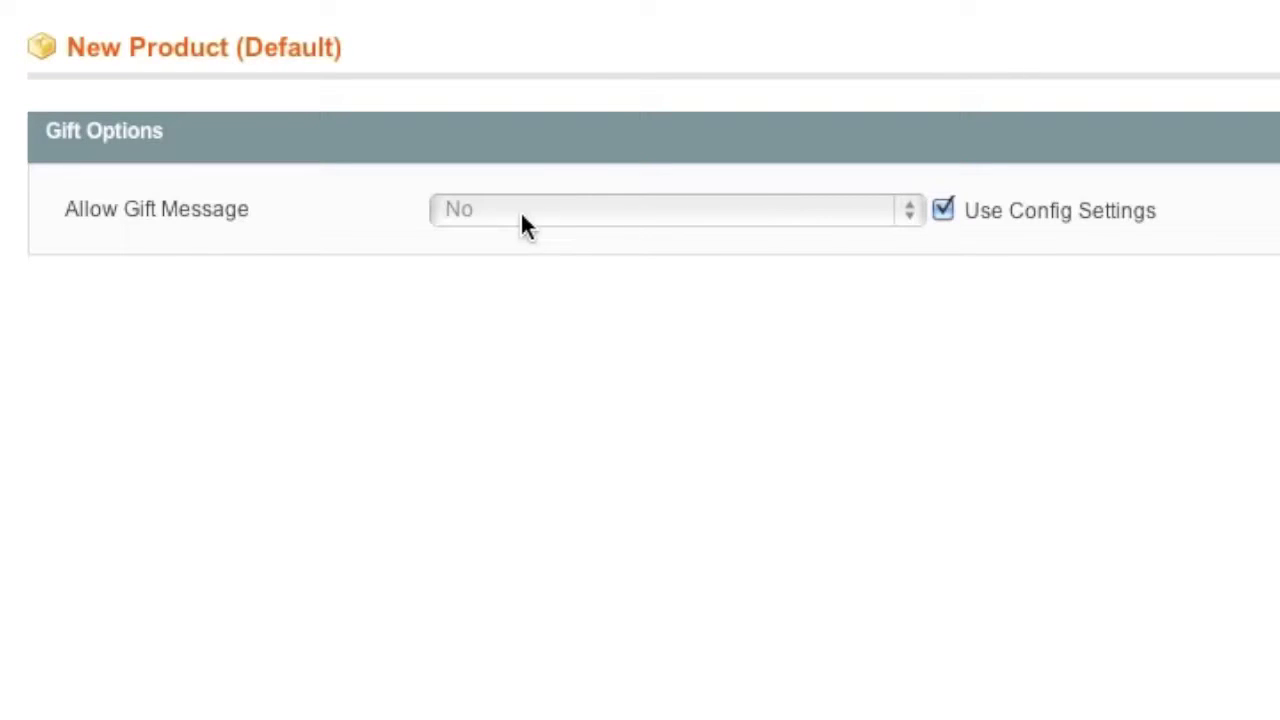
left_click(943, 210)
left_click(820, 209)
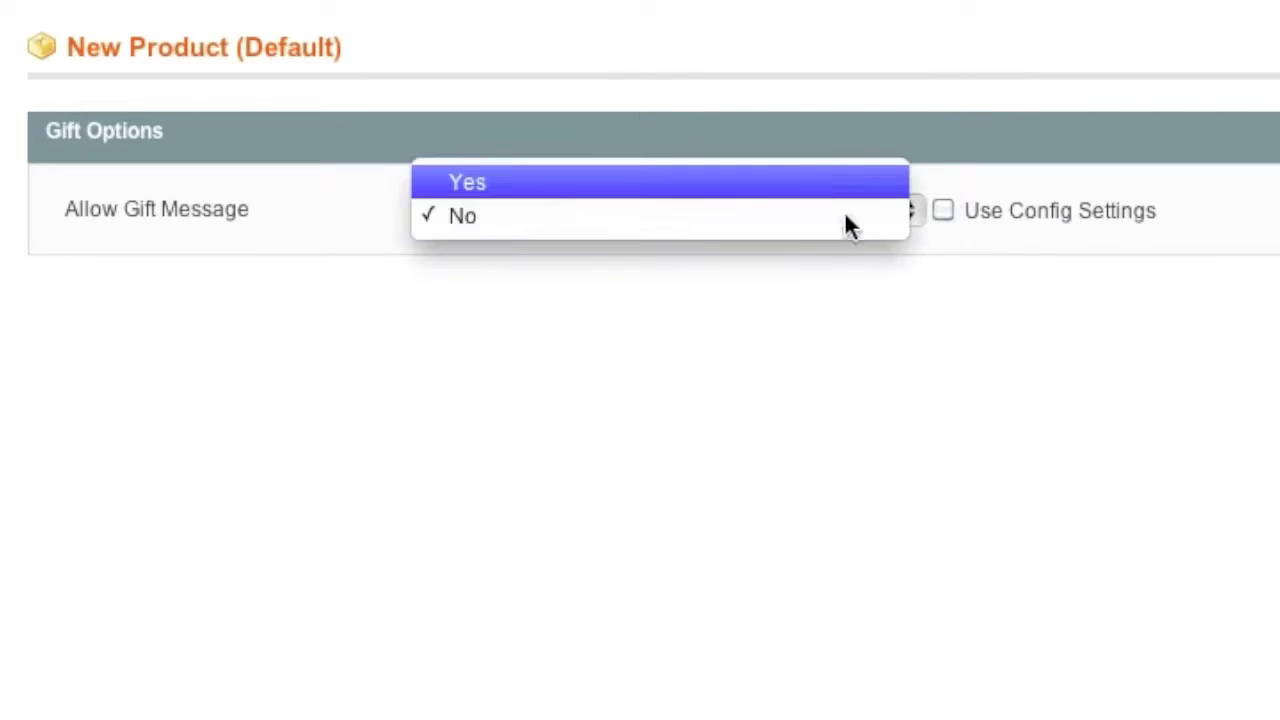
left_click(846, 220)
left_click(940, 228)
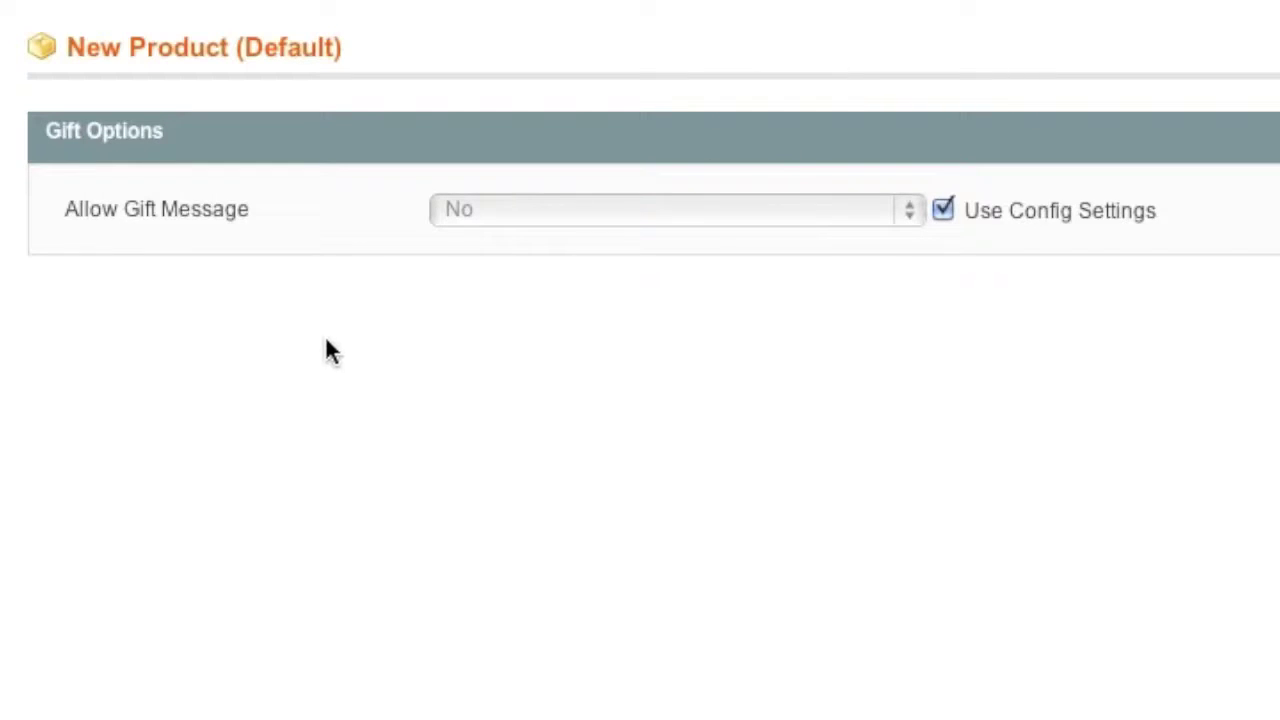
left_click(349, 357)
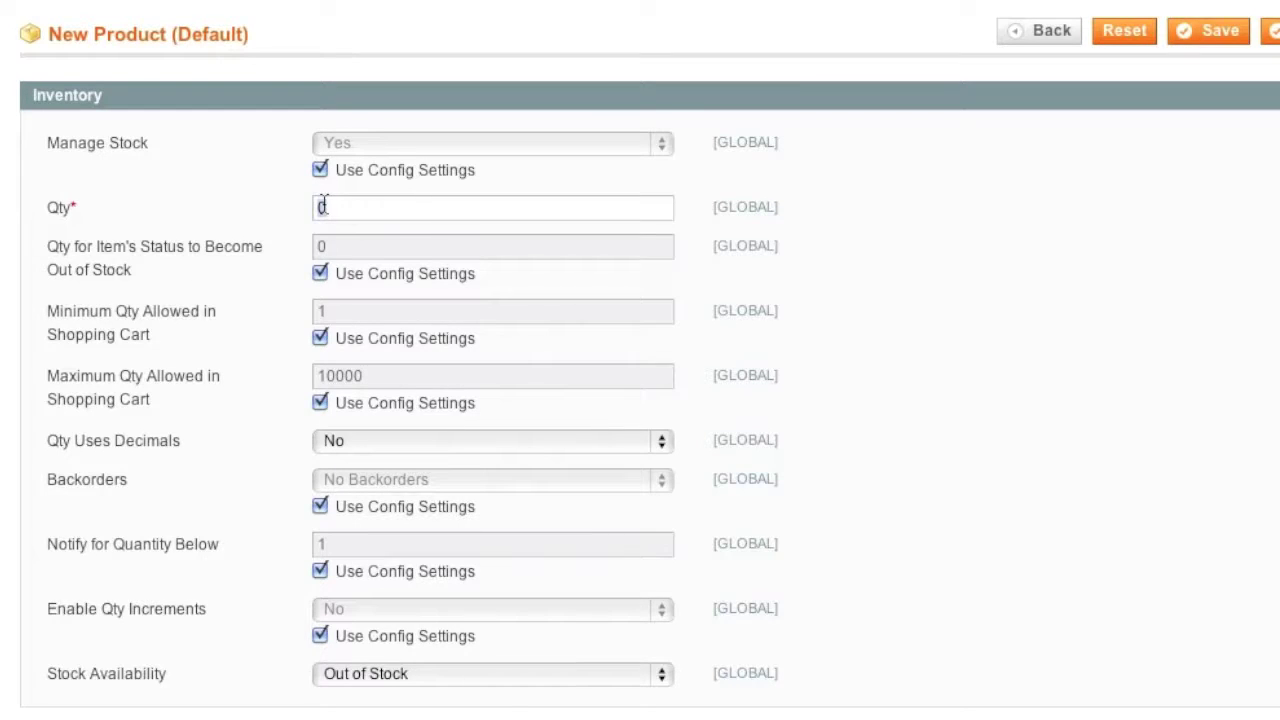
- Set inventory Qty to 1000 and Stock Availability to In Stock
double_click(323, 207)
type("1")
type("000")
scroll(185, 524, "down", 2)
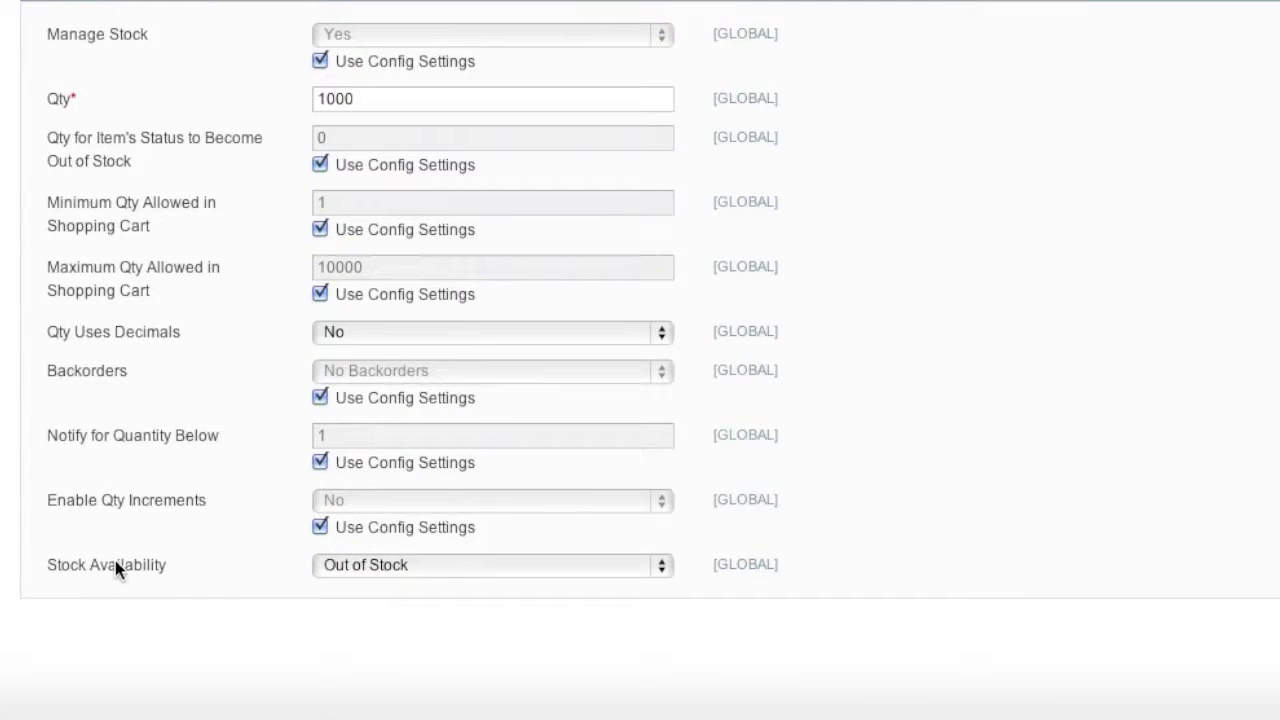
left_click(411, 566)
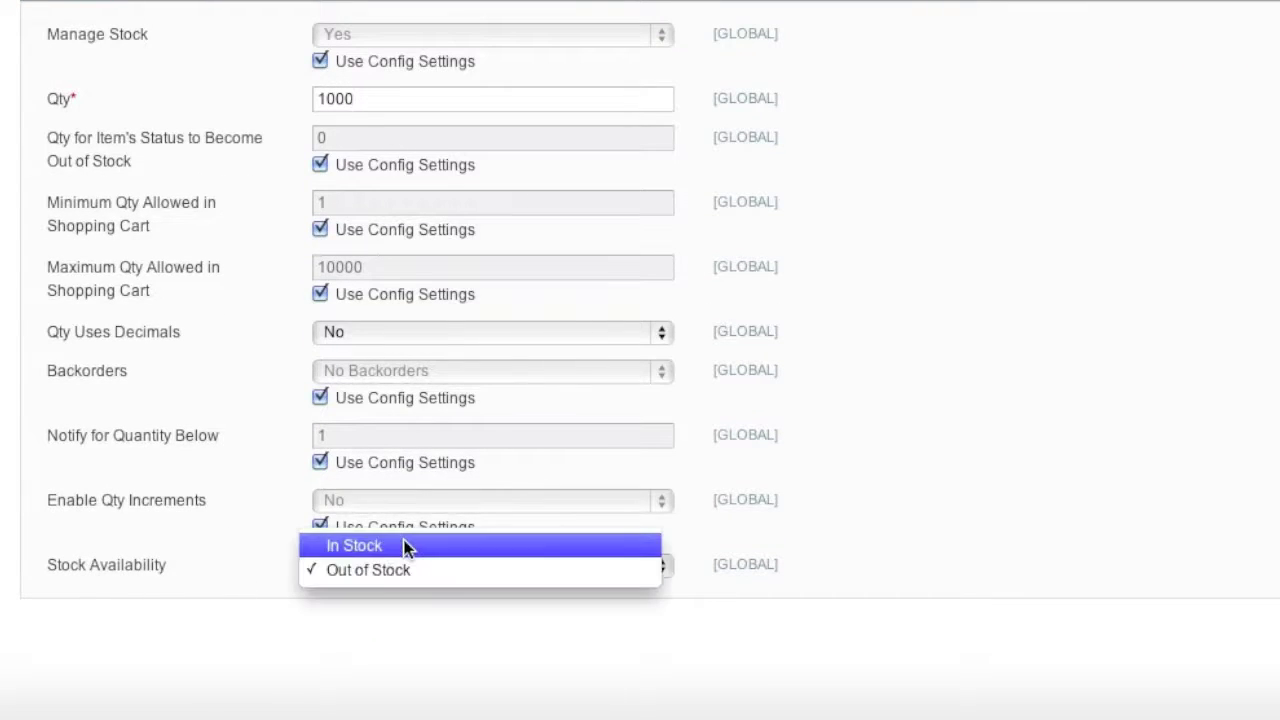
left_click(406, 546)
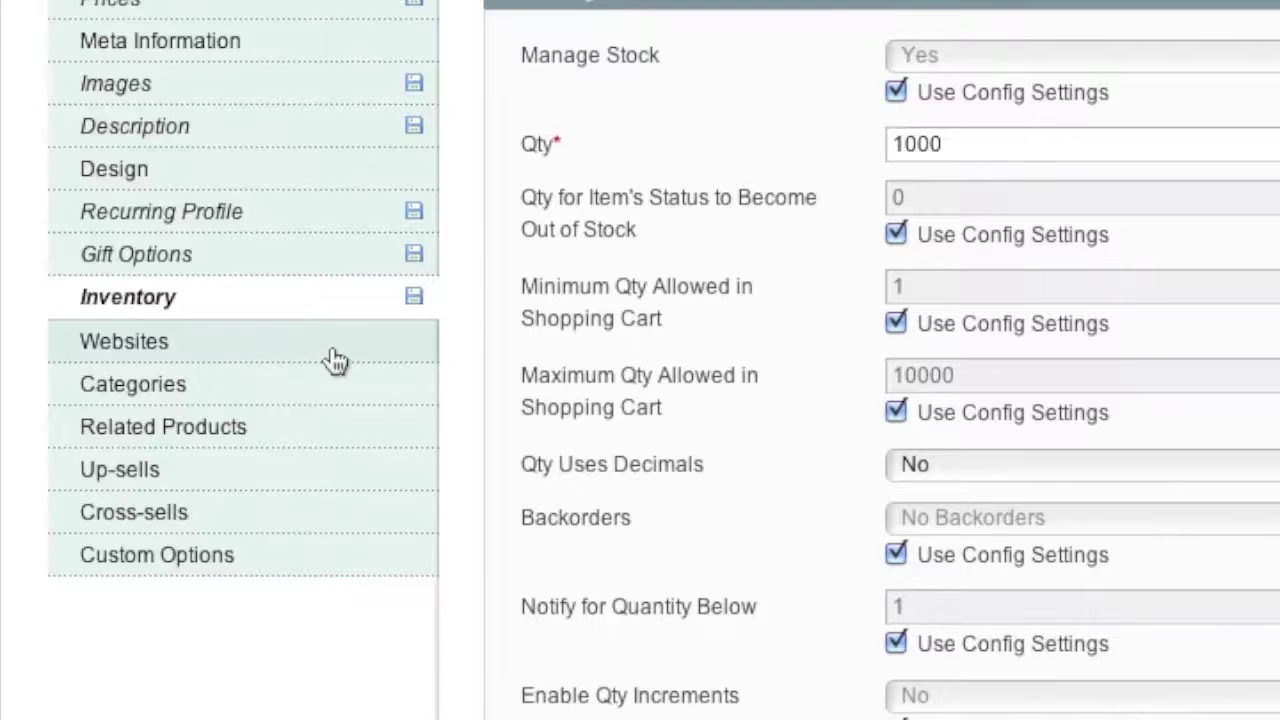
left_click(337, 360)
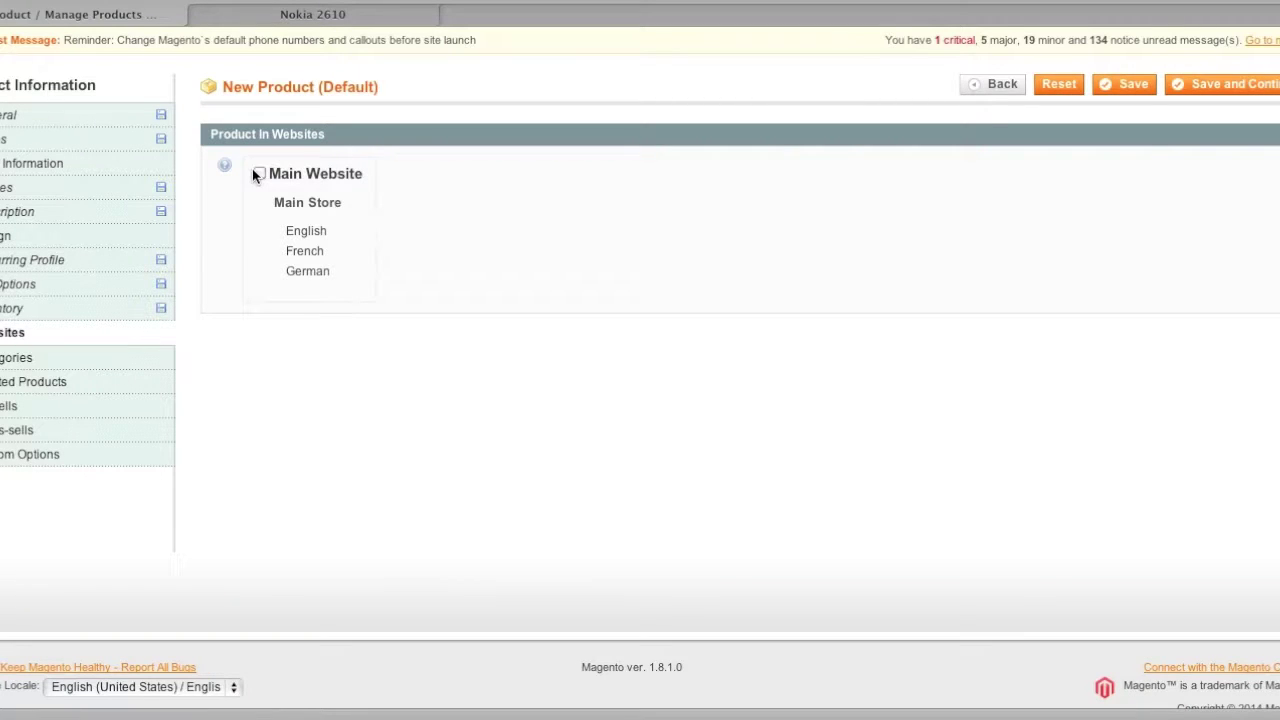
- Assign the product to Main Website and the Web Services category, then add a new custom option
left_click(258, 174)
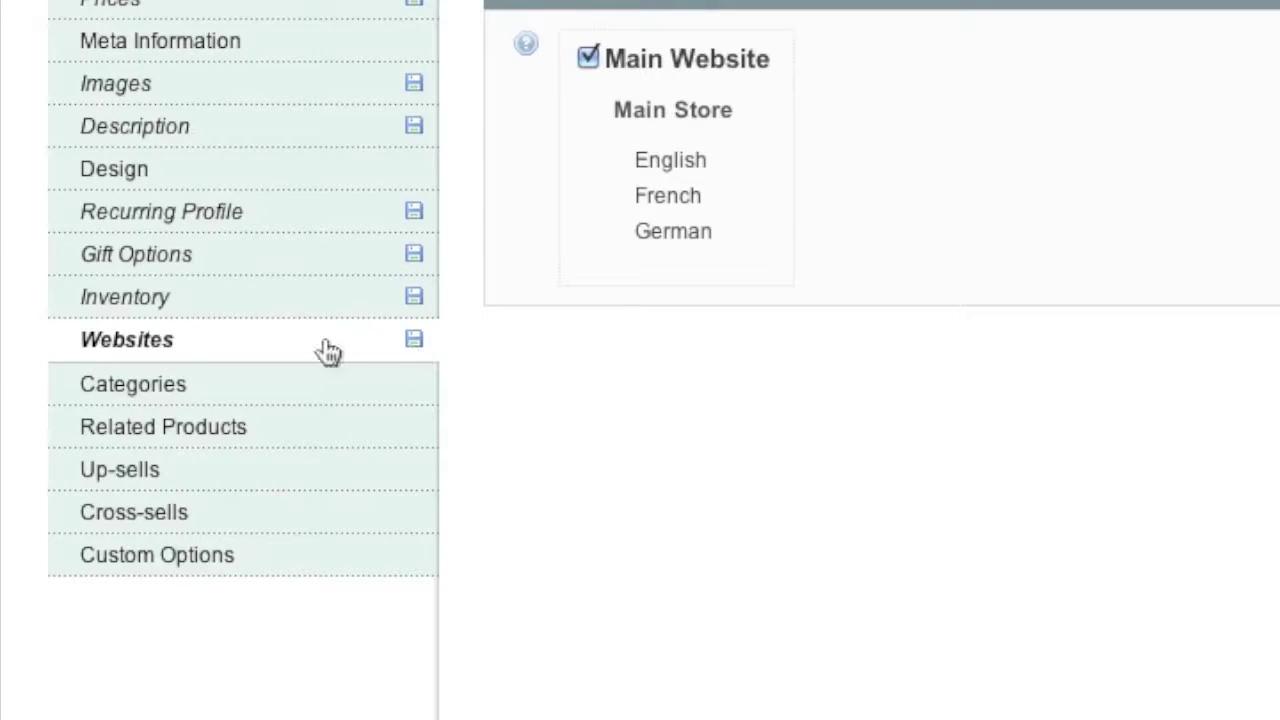
left_click(227, 389)
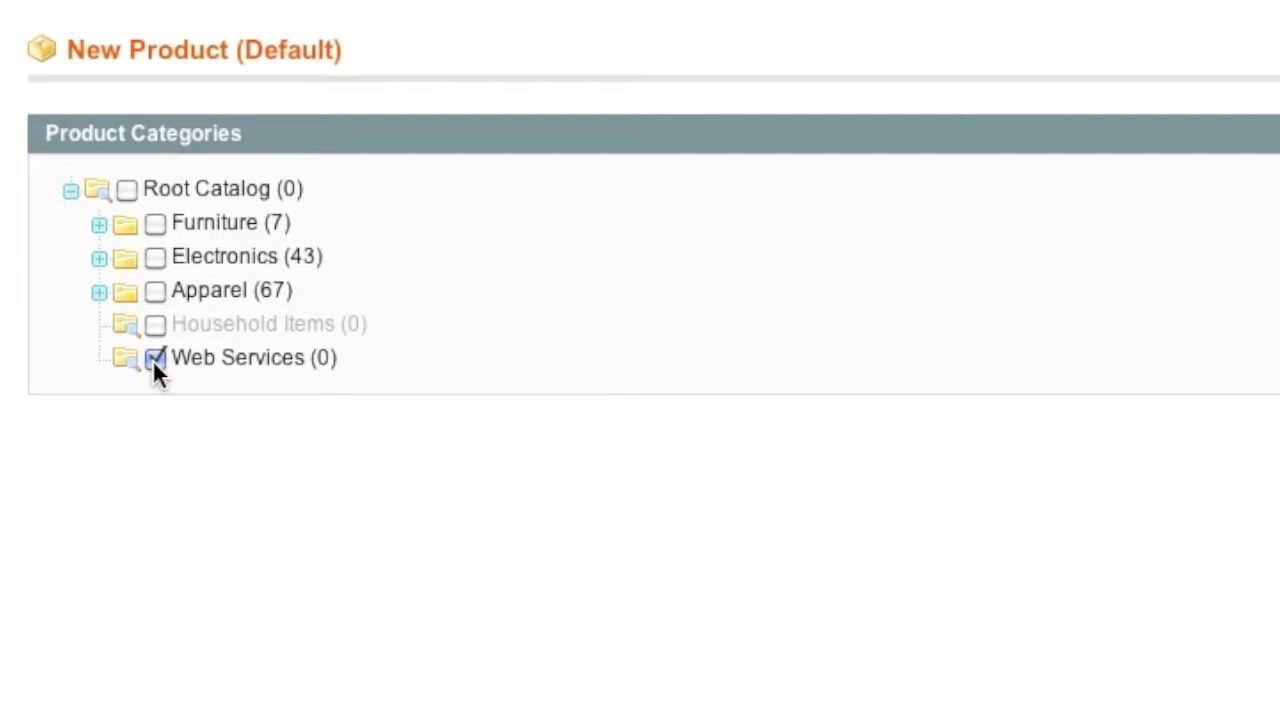
left_click(277, 411)
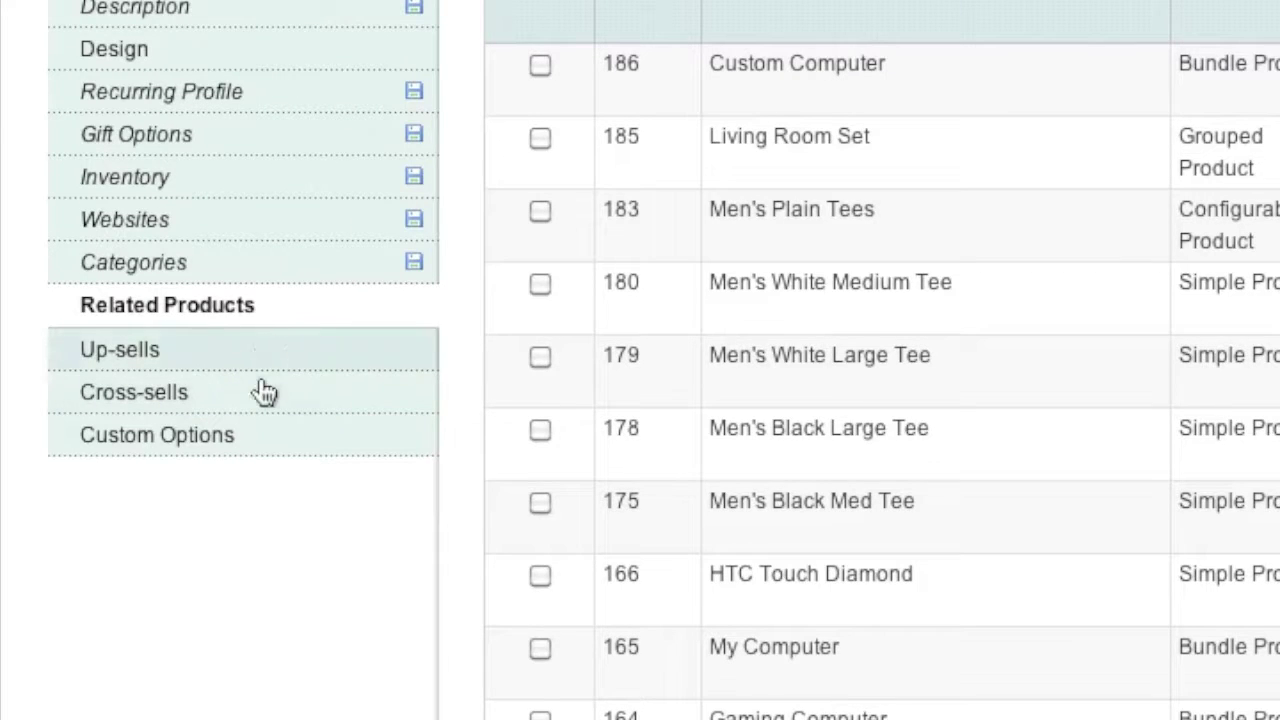
left_click(288, 397)
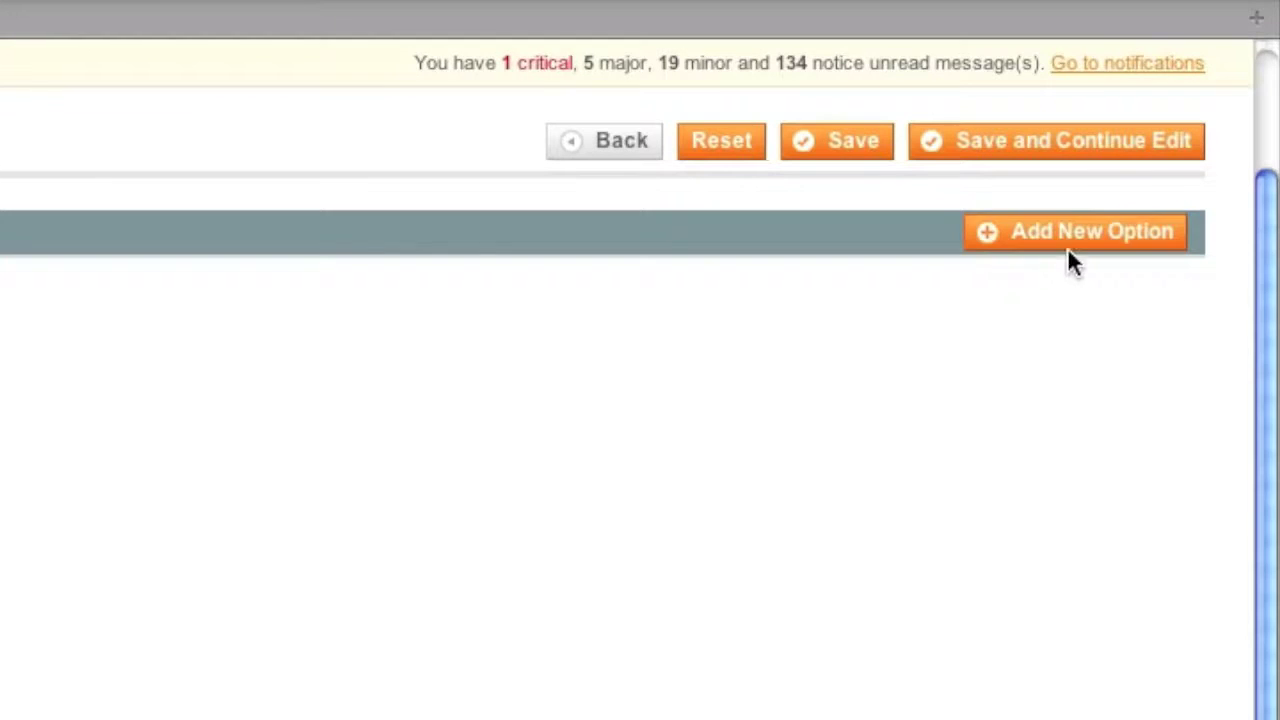
left_click(1256, 139)
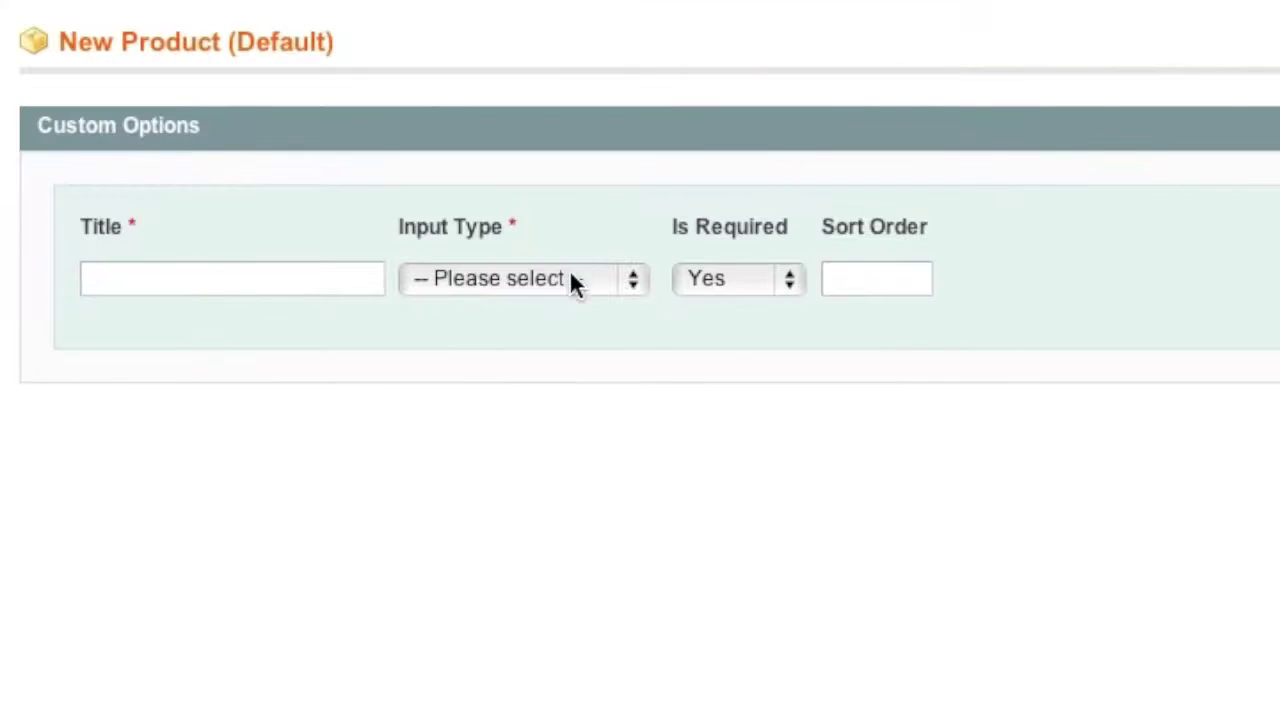
- Make a 'Type of Marketing' drop-down option with a first value 'Facebook and Twitter'
left_click(571, 277)
left_click(279, 320)
left_click(286, 284)
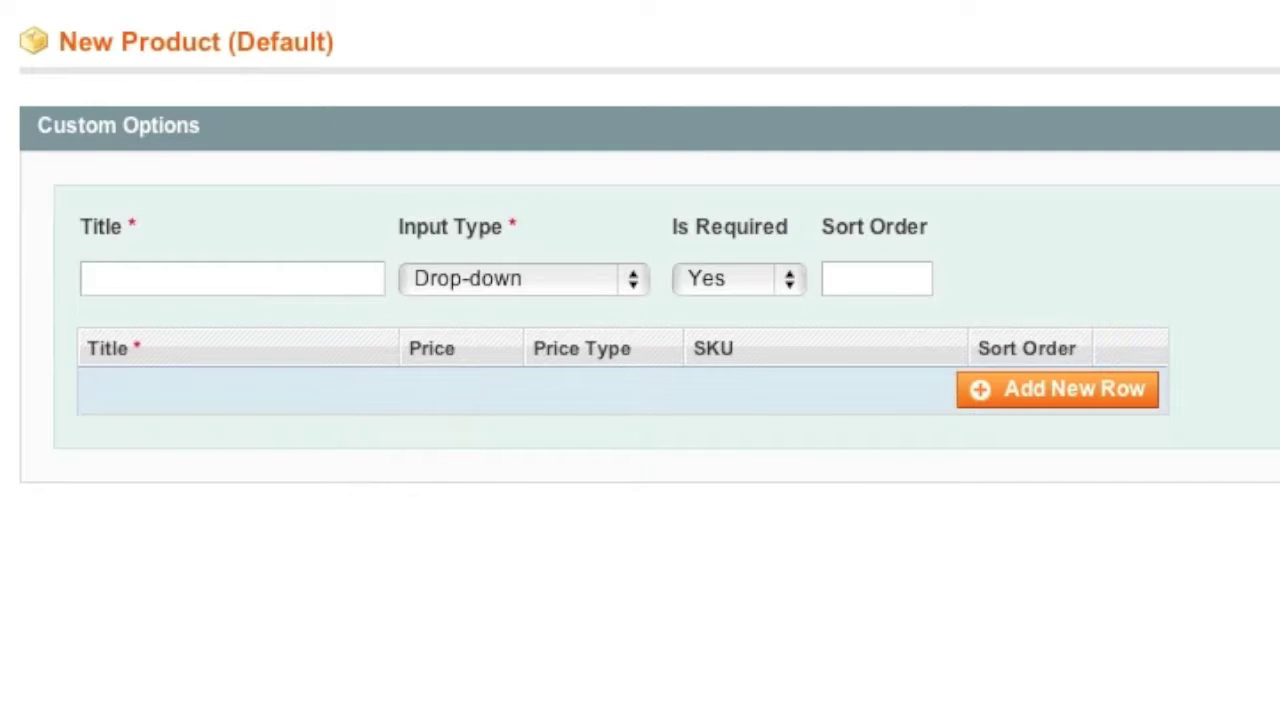
type("Type of Mark")
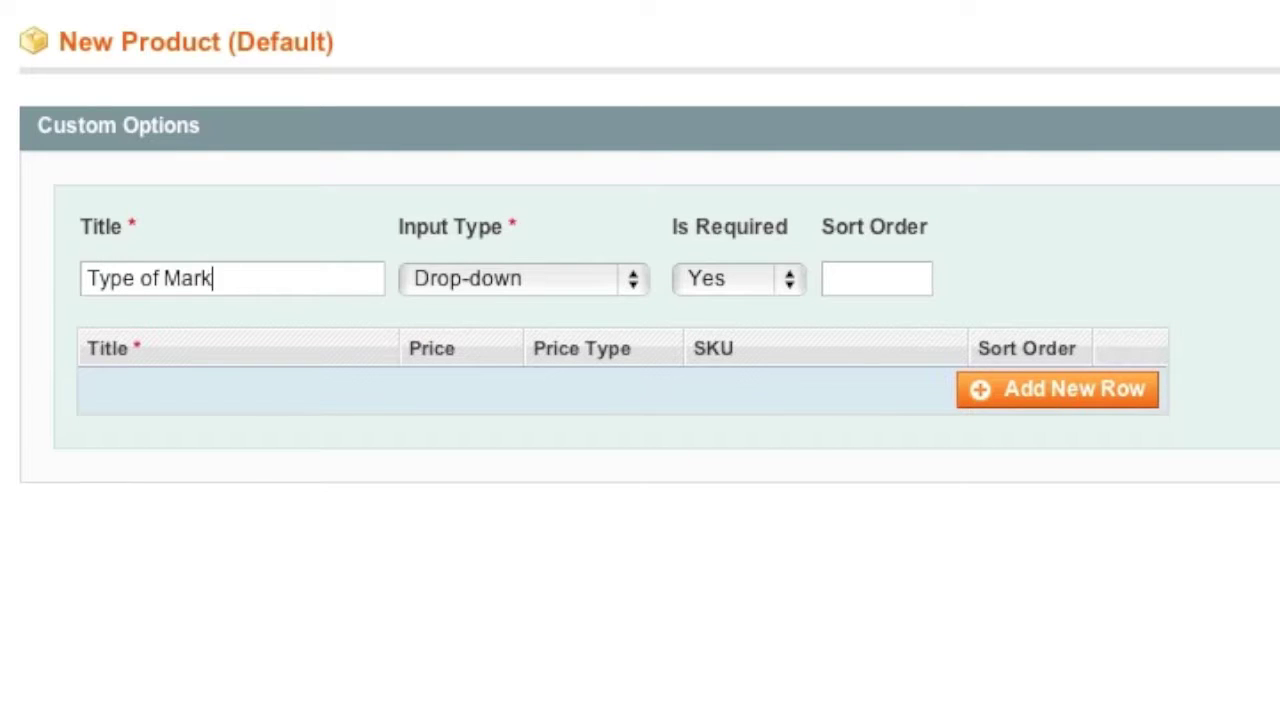
type("eting")
left_click(1048, 398)
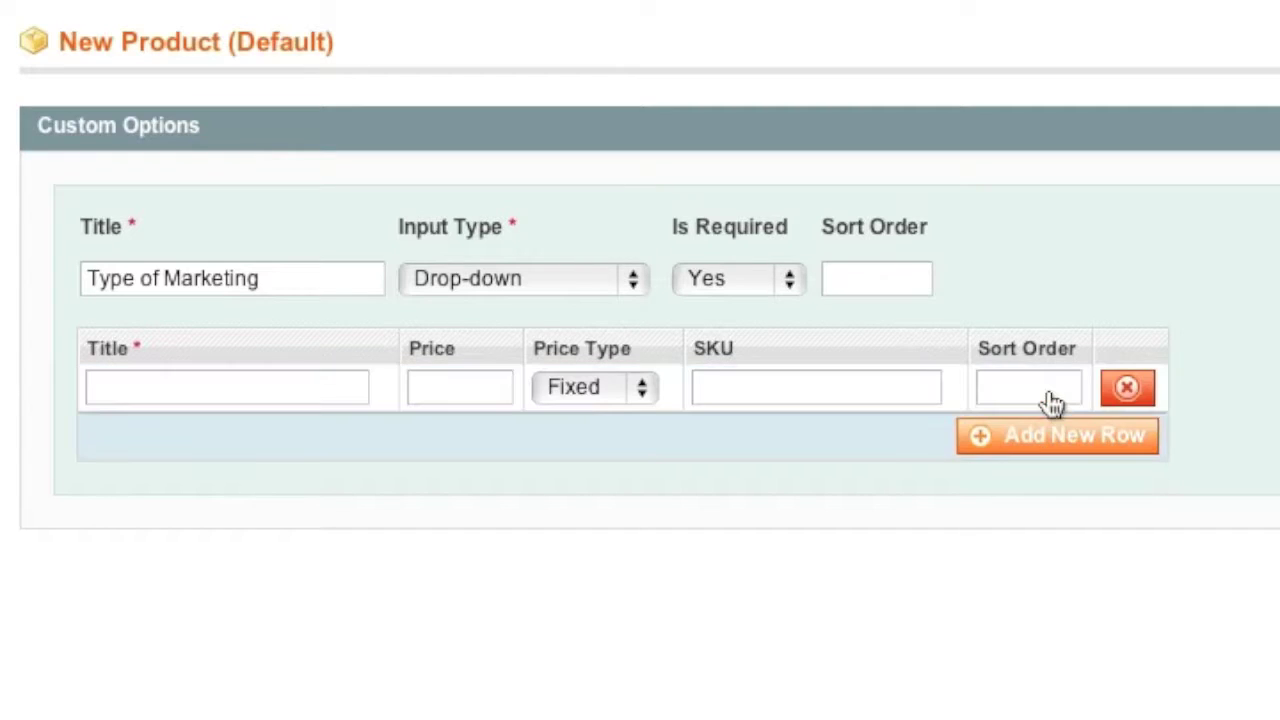
left_click(331, 391)
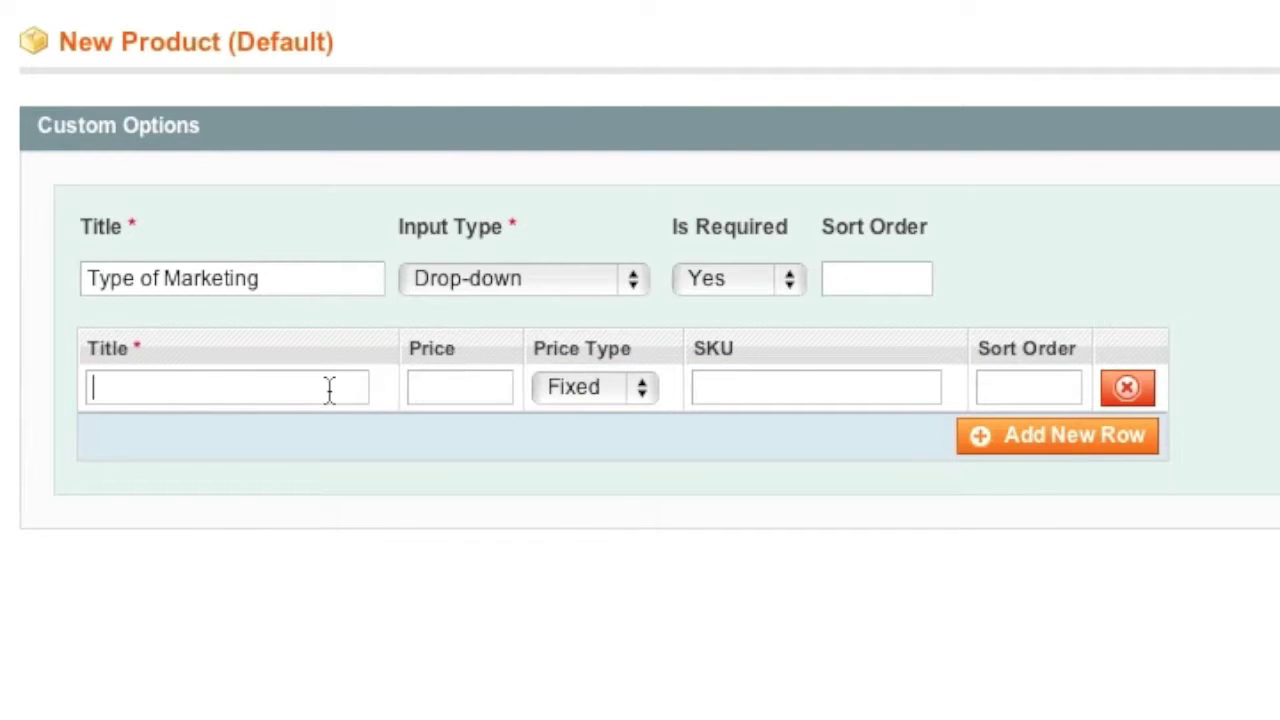
type("Facebook and T")
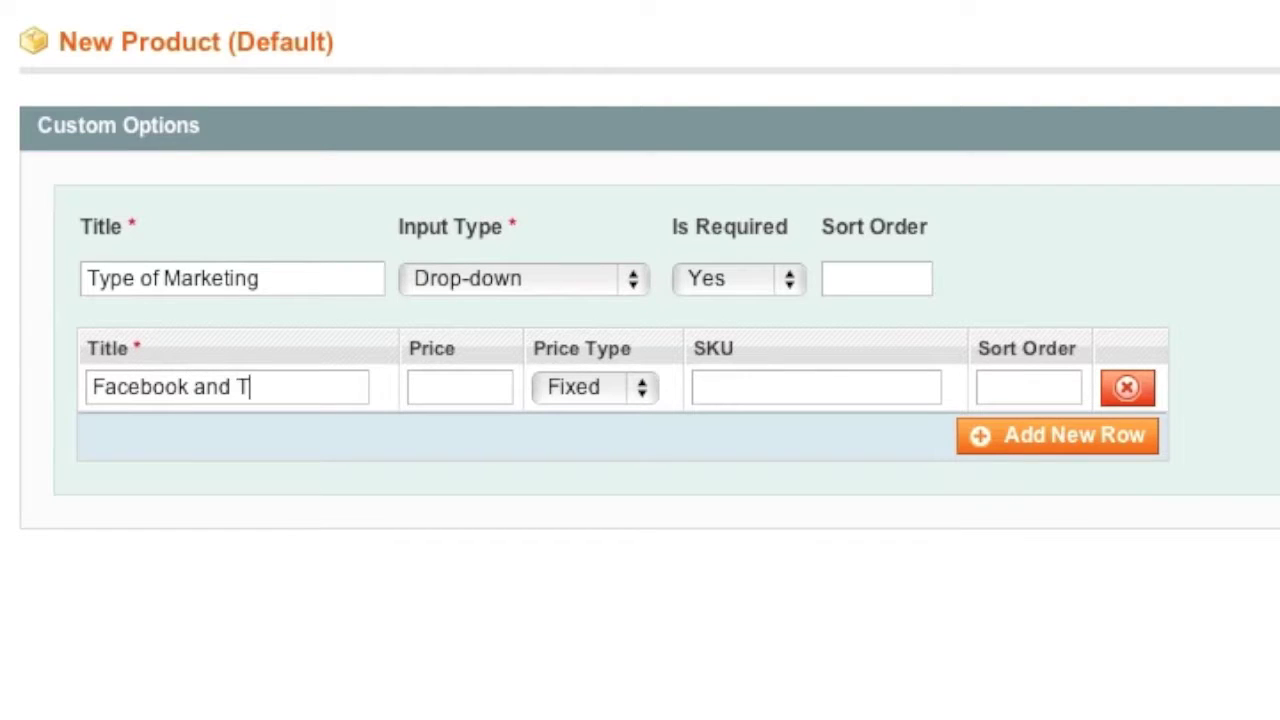
type("witter")
- Add a second value 'Facebook, Twitter and Pinterest' priced 50.00, then save the product
left_click(1018, 447)
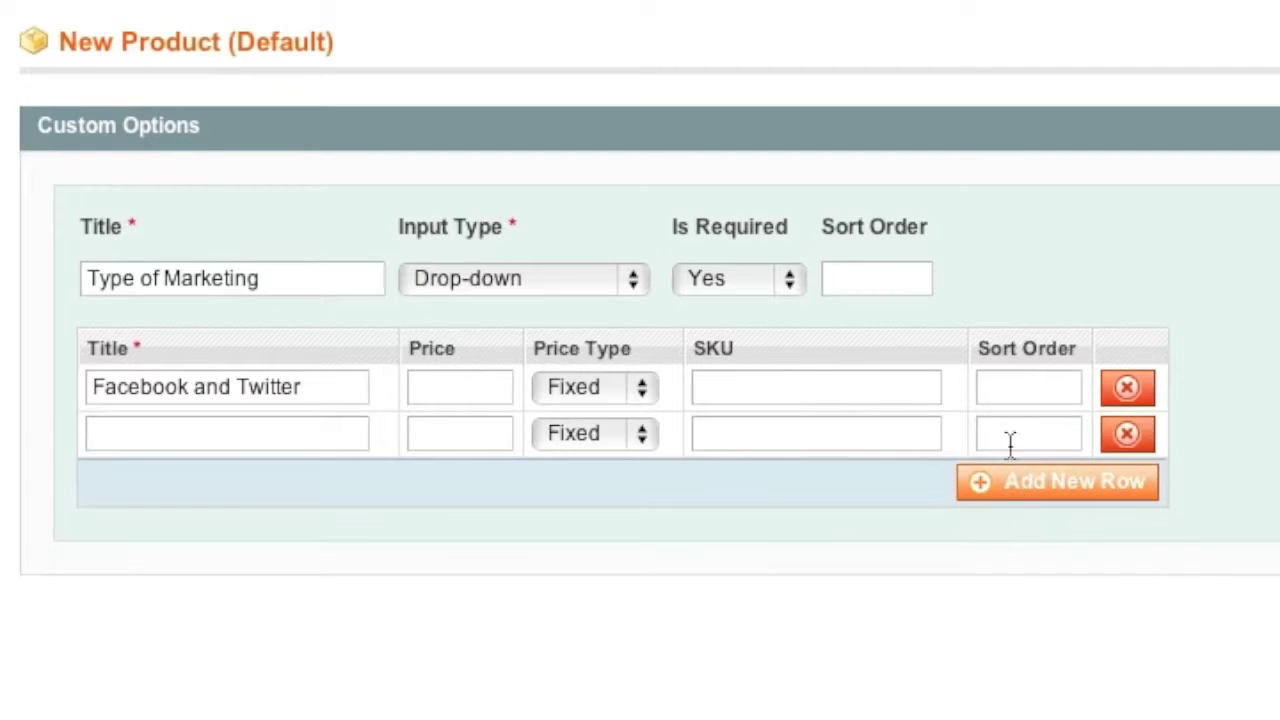
left_click(249, 446)
type("Fac")
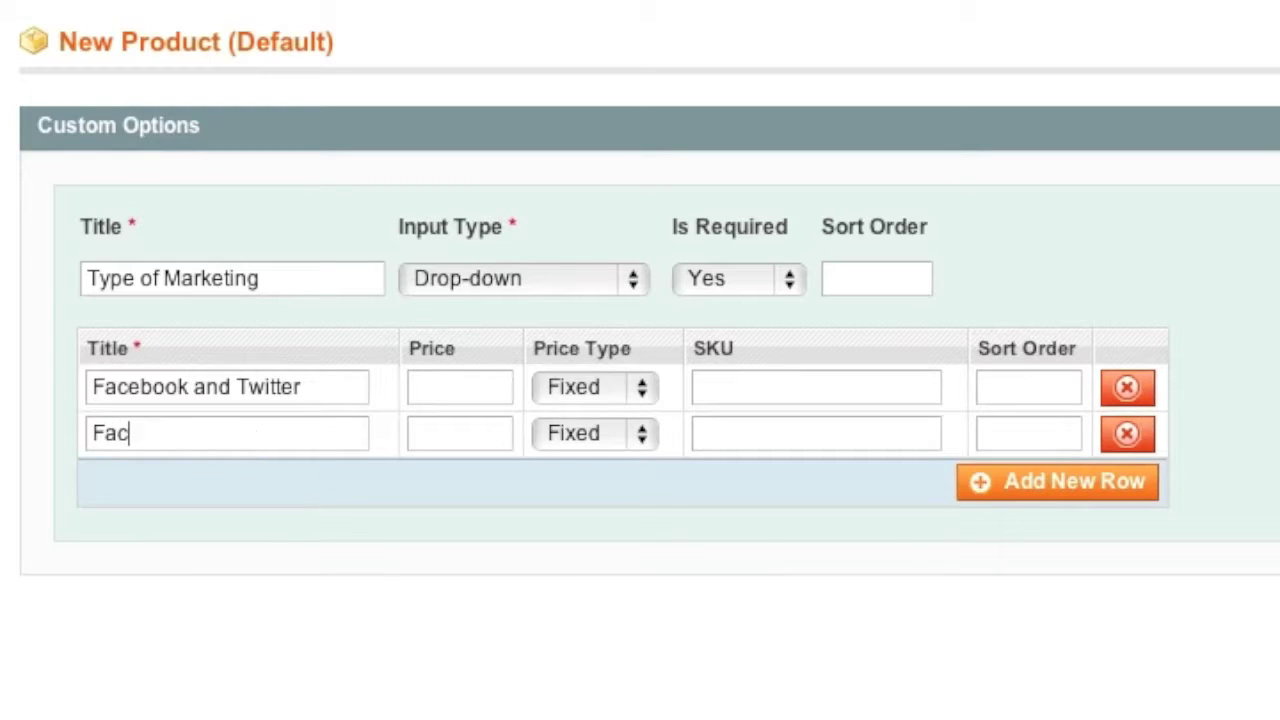
type("ebook, Twitter and ")
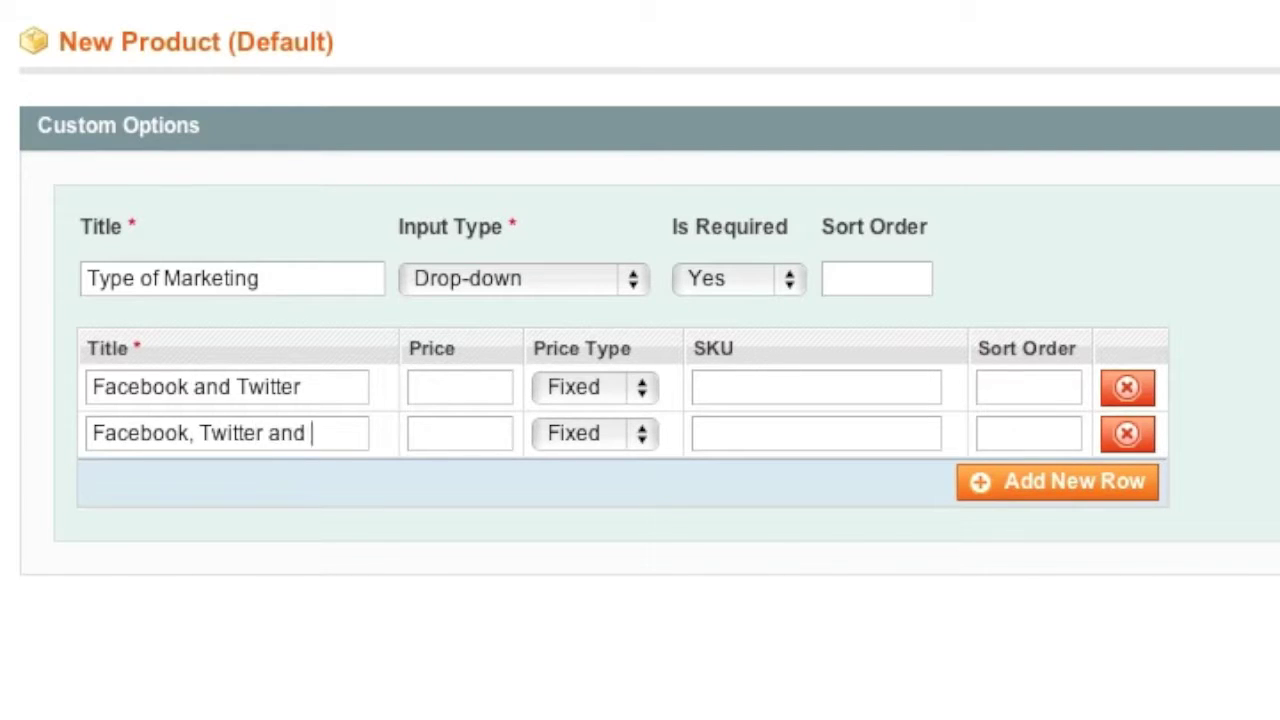
type("Pinterest")
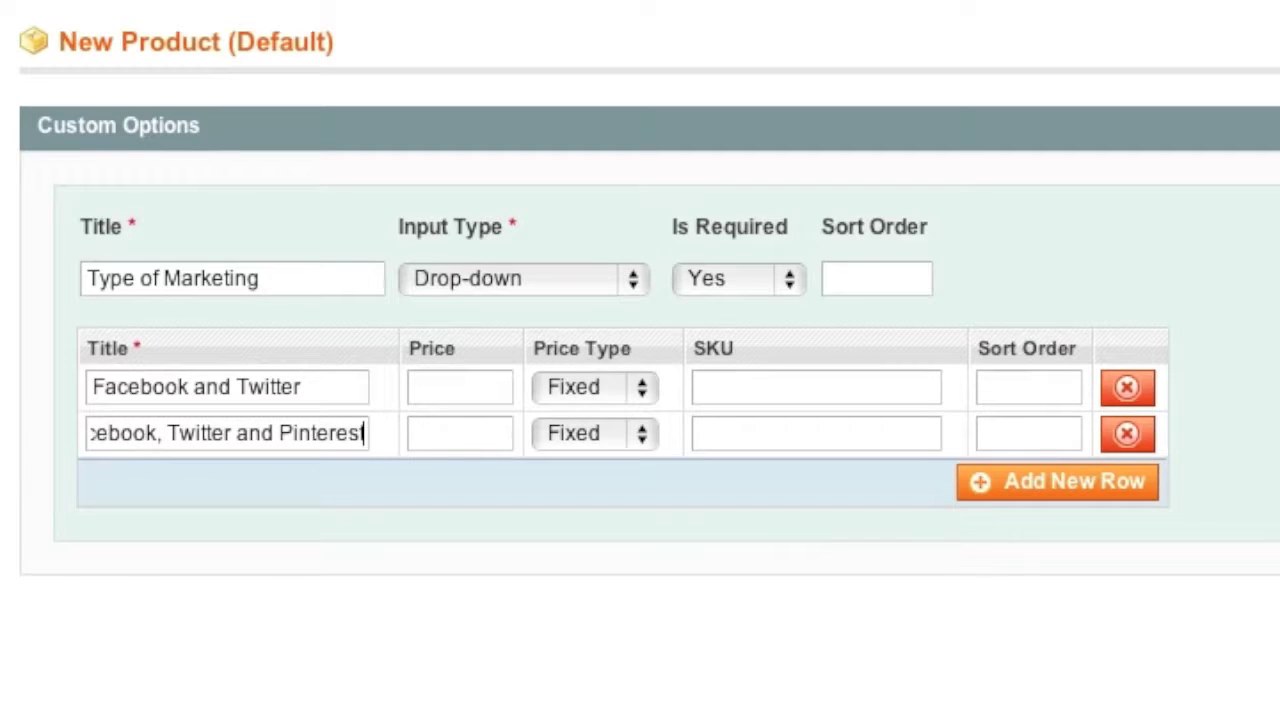
left_click(489, 449)
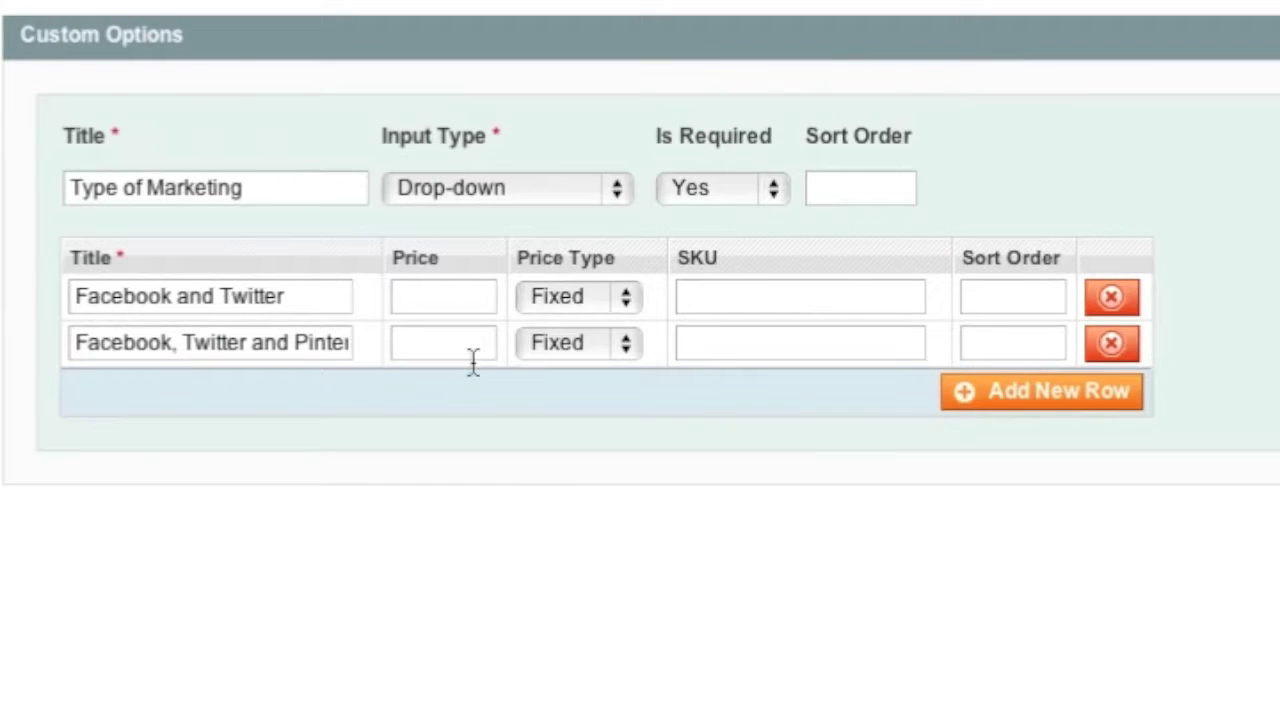
left_click(466, 334)
type("50.00")
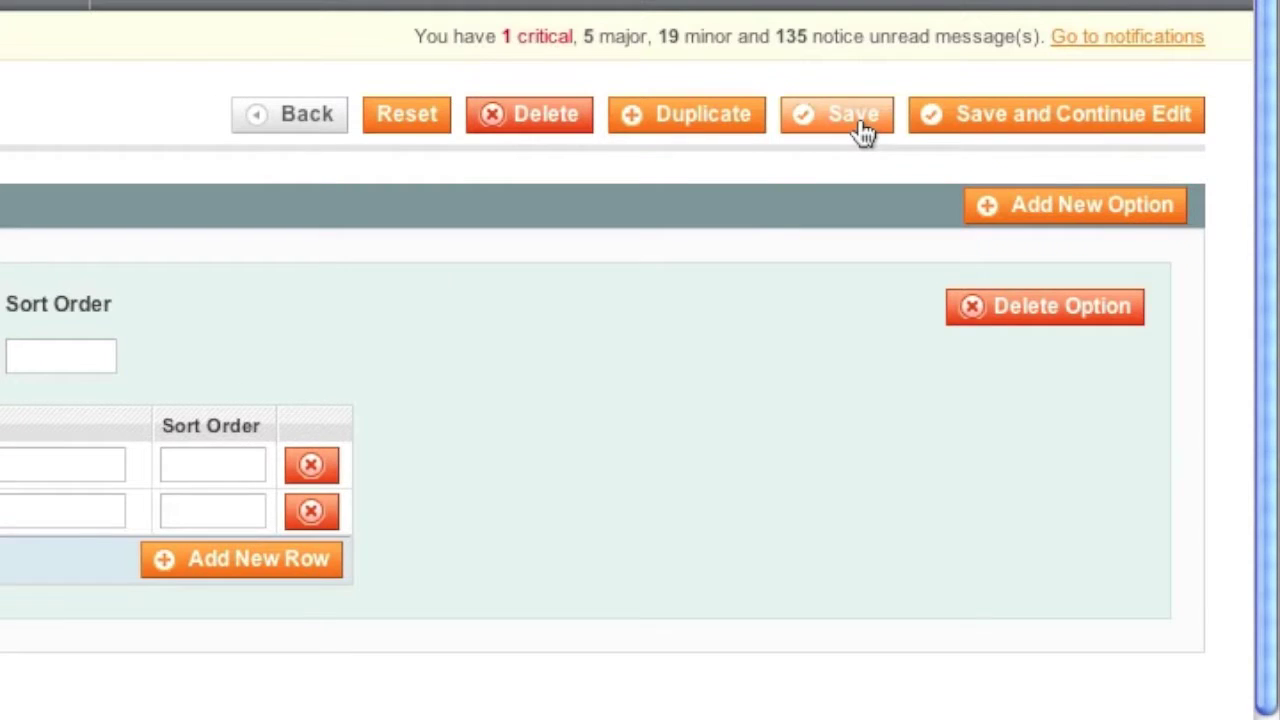
left_click(860, 124)
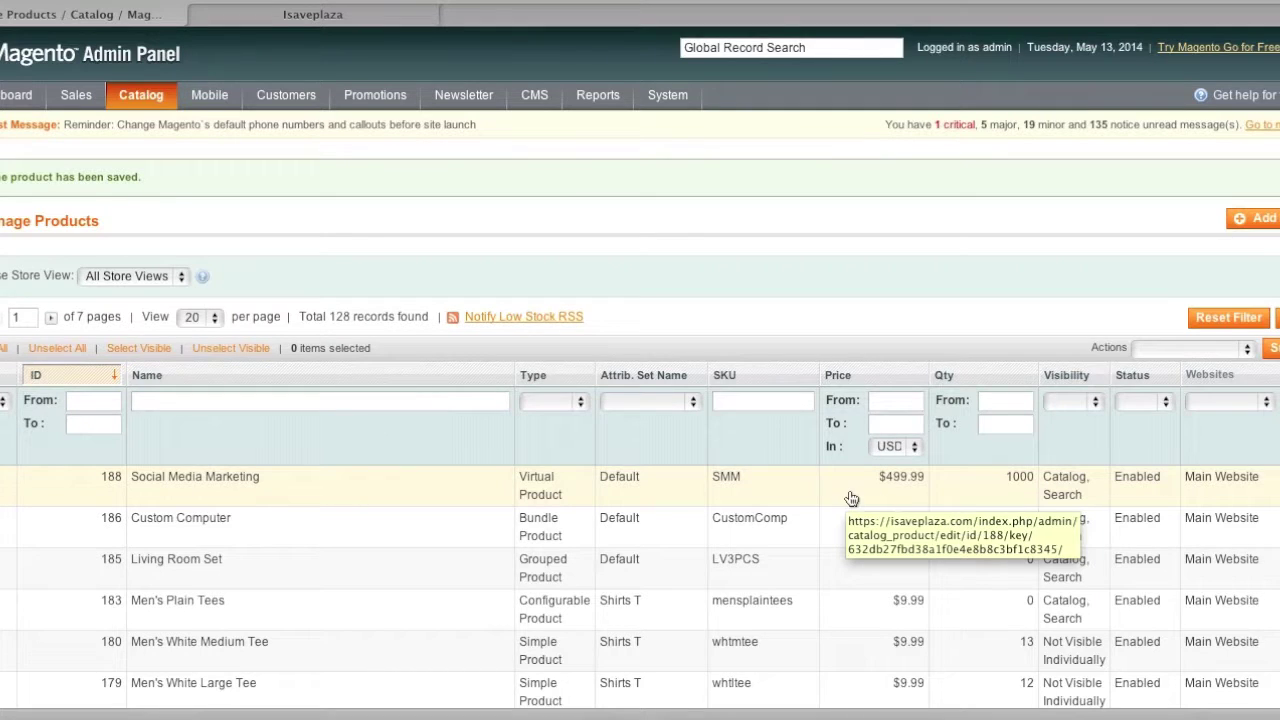
left_click(379, 24)
- On the storefront, open Social Media Marketing under Web Services and choose 'Facebook, Twitter and Pinterest' (+$50.00)
left_click(433, 160)
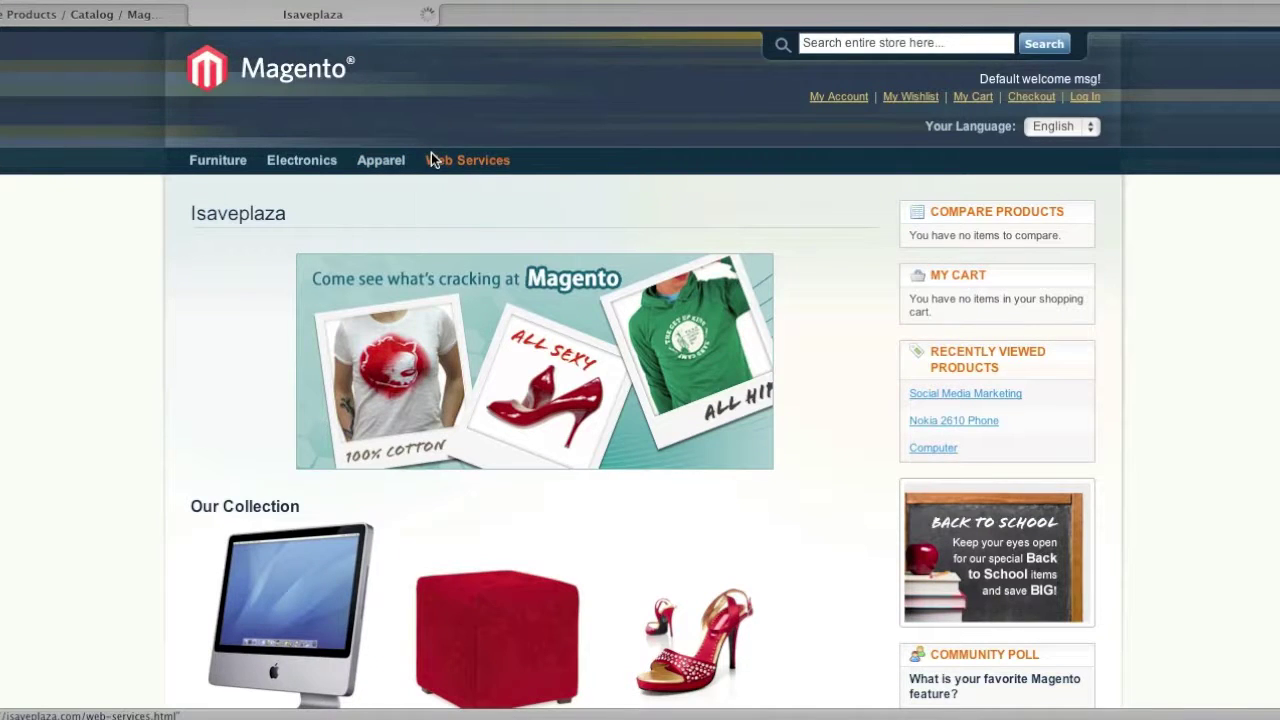
left_click(436, 245)
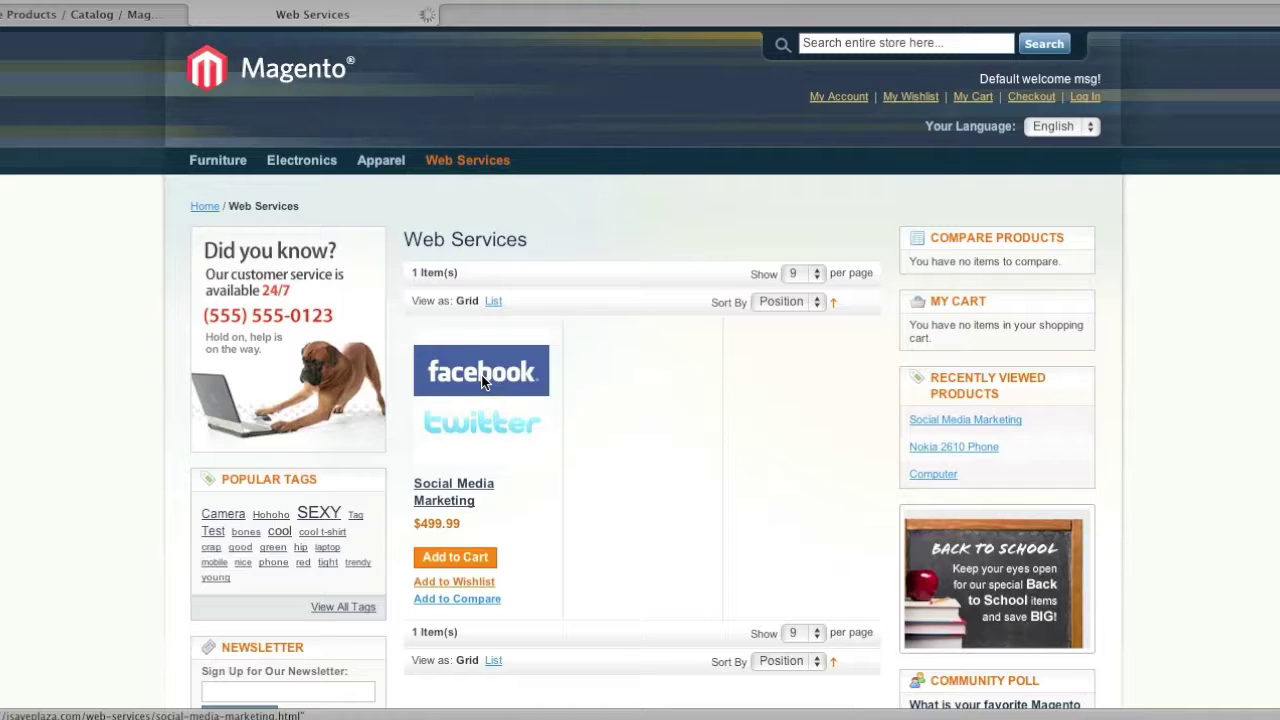
scroll(850, 298, "down", 4)
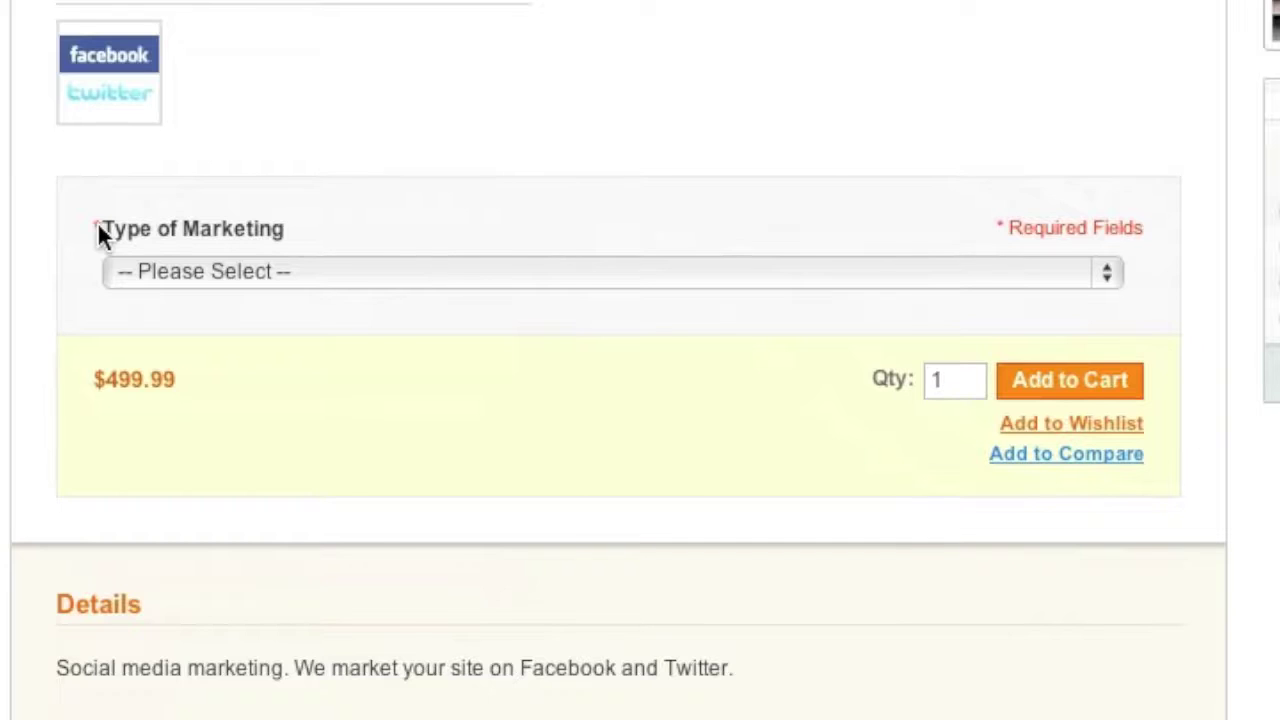
left_click(307, 274)
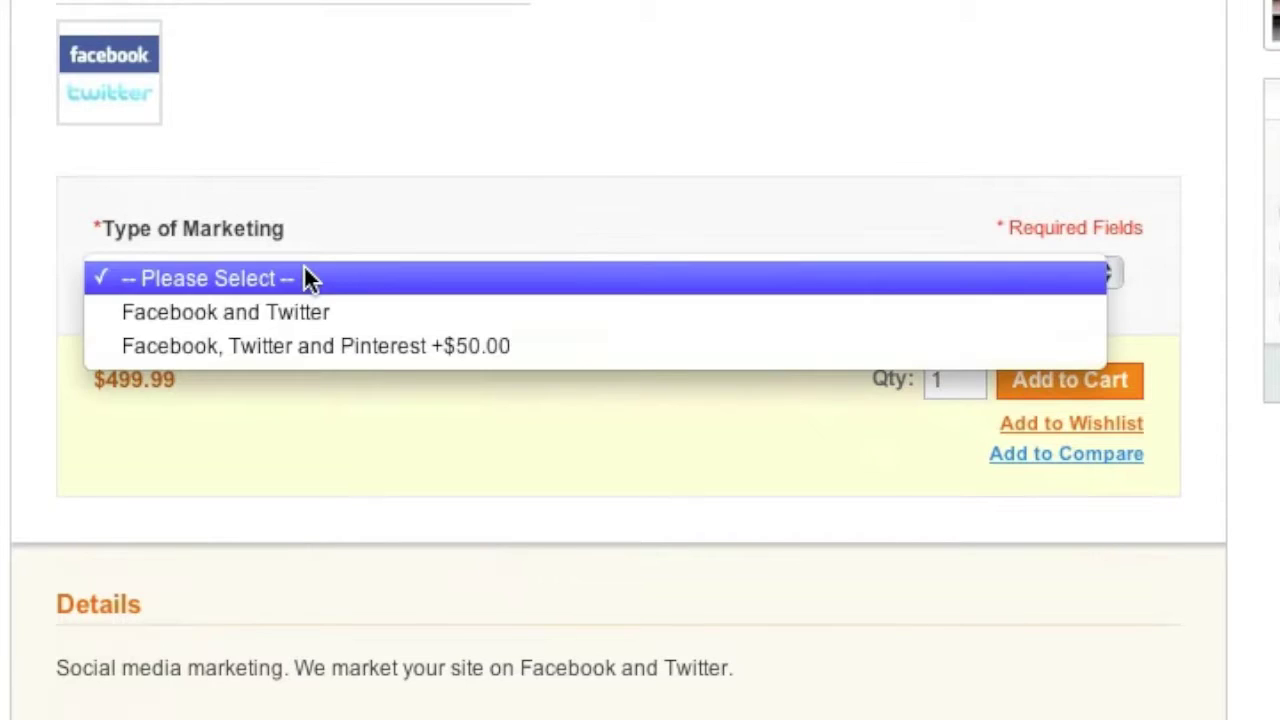
left_click(375, 350)
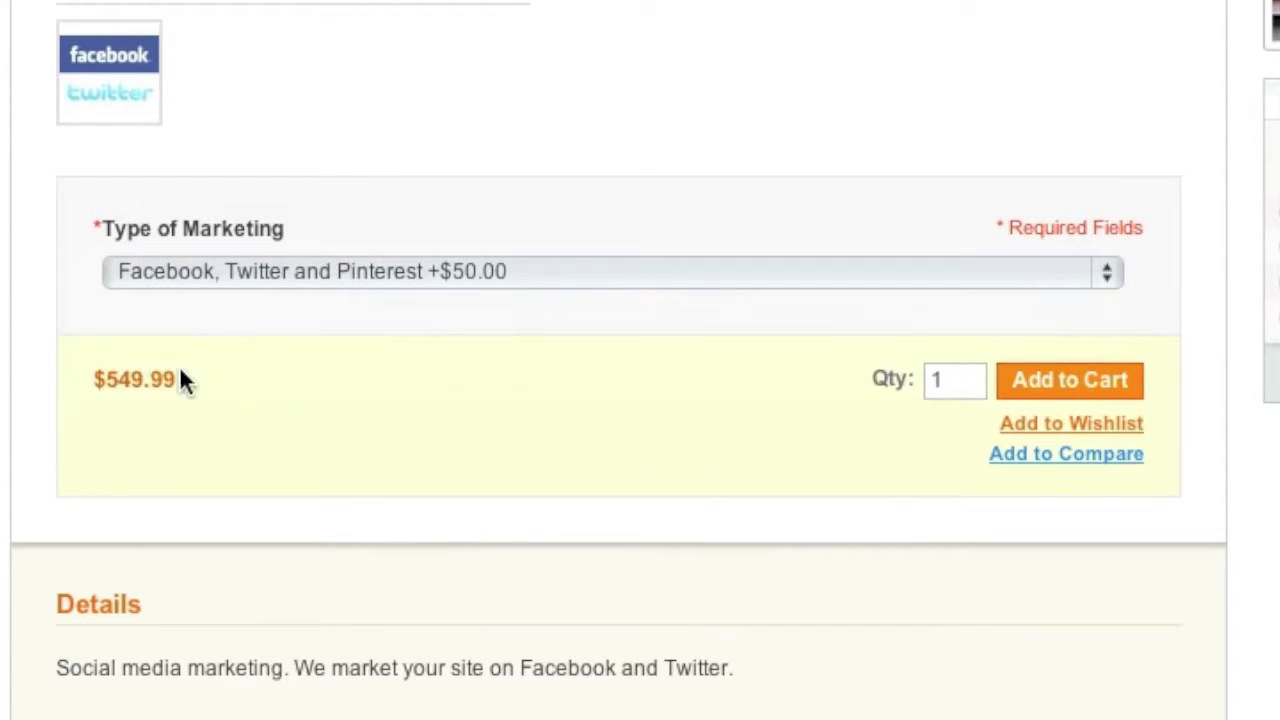